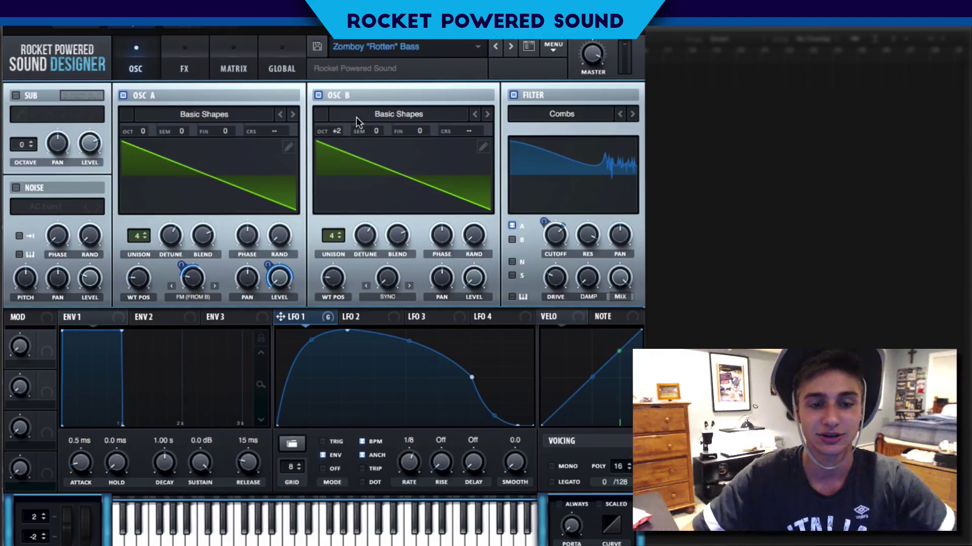
Reset the synth to the Init preset and load the Basic Shapes analog wavetable into oscillator A
{"action": "left_click", "coordinate": [553, 49]}
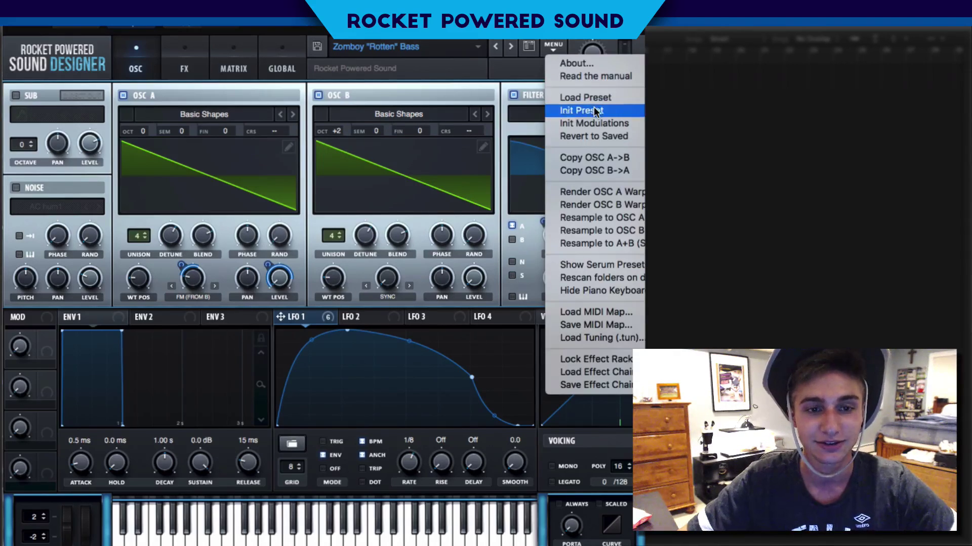
{"action": "key", "text": "Escape"}
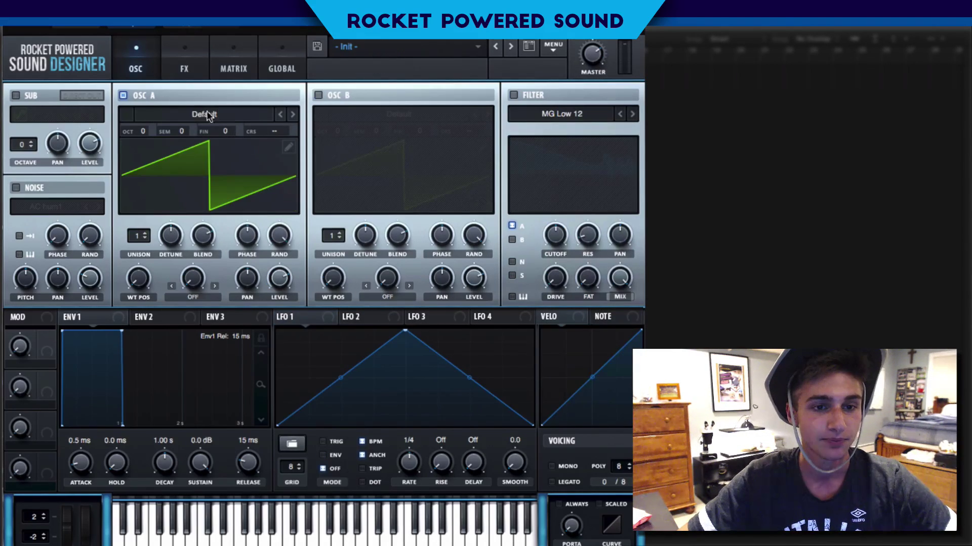
{"action": "left_click", "coordinate": [209, 142]}
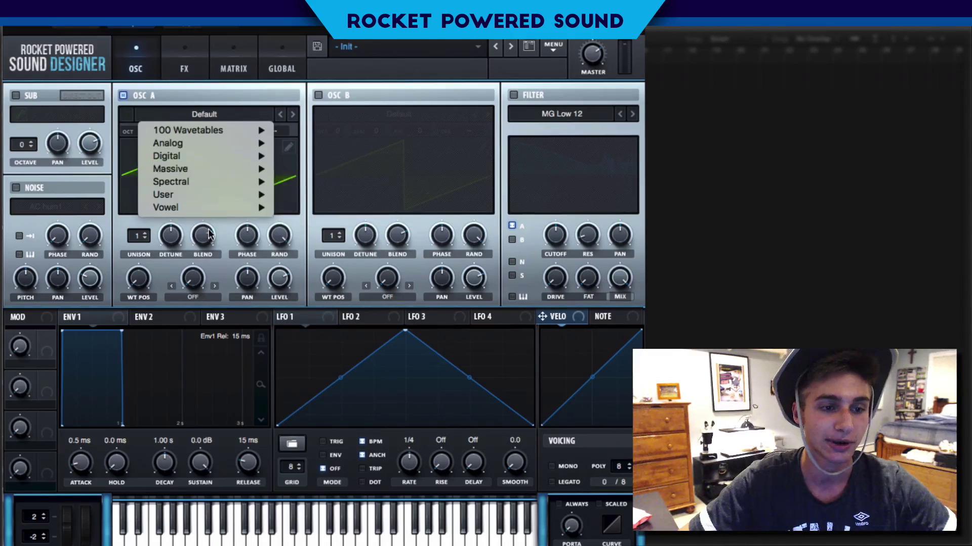
{"action": "mouse_move", "coordinate": [212, 141]}
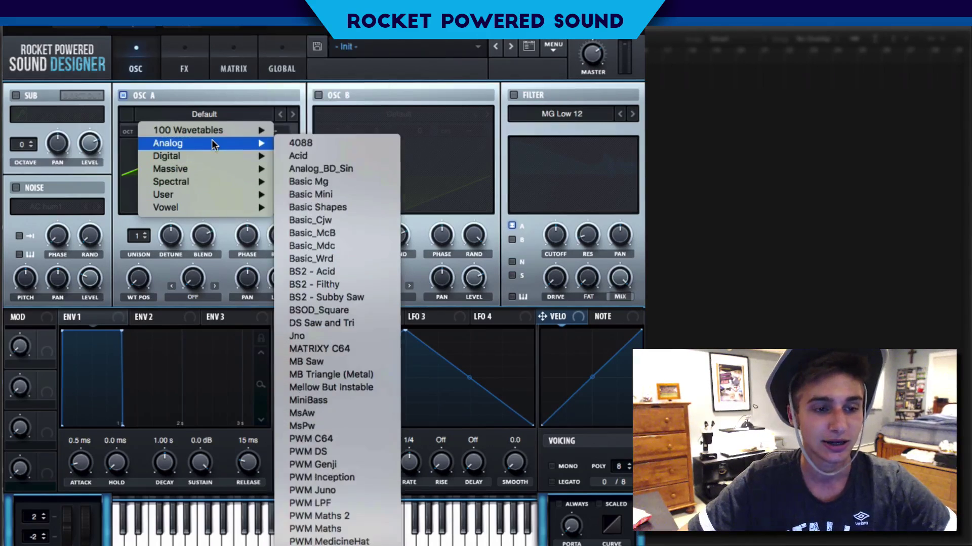
{"action": "left_click", "coordinate": [337, 129]}
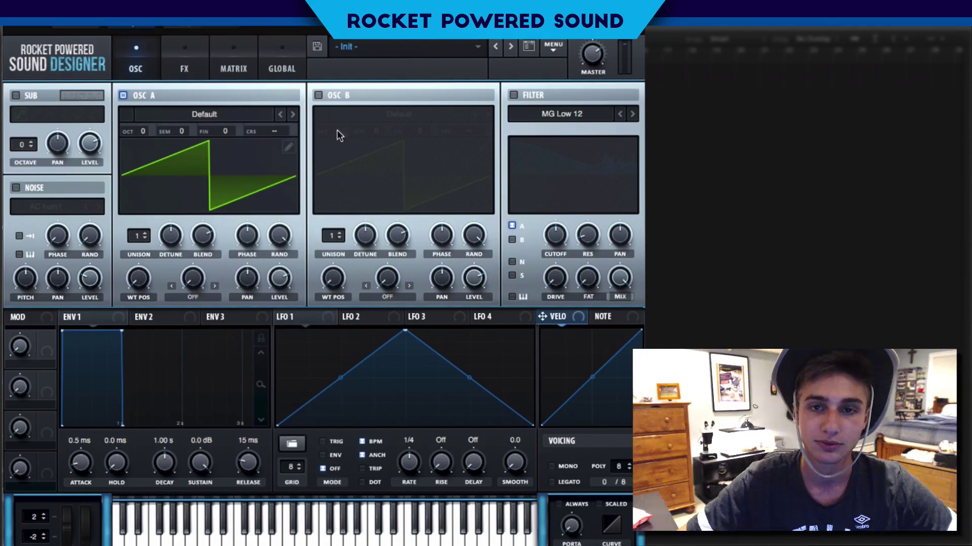
{"action": "left_click", "coordinate": [241, 117]}
{"action": "mouse_move", "coordinate": [236, 159]}
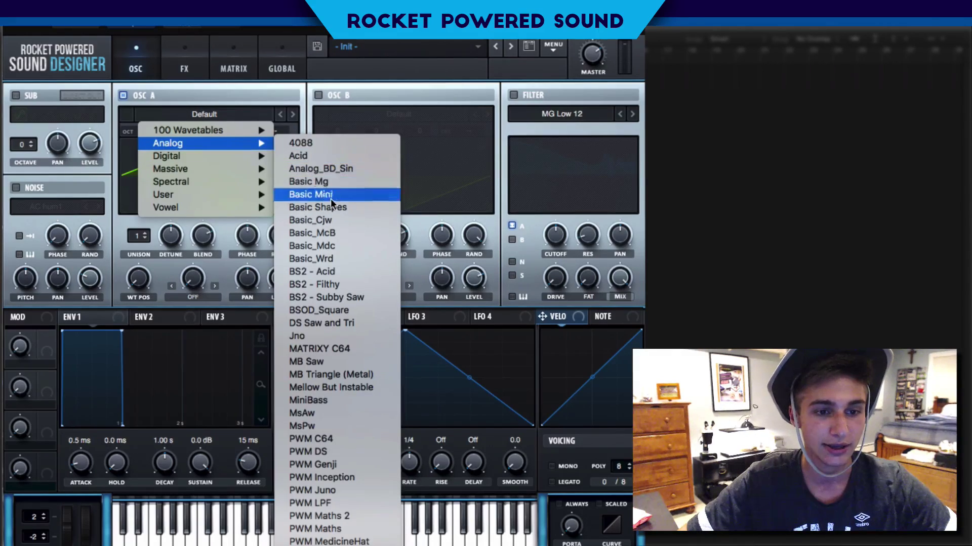
{"action": "left_click", "coordinate": [340, 207]}
Enable oscillator B and load the Basic Shapes analog wavetable into it
{"action": "left_click", "coordinate": [318, 95]}
{"action": "left_click", "coordinate": [390, 115]}
{"action": "mouse_move", "coordinate": [399, 145]}
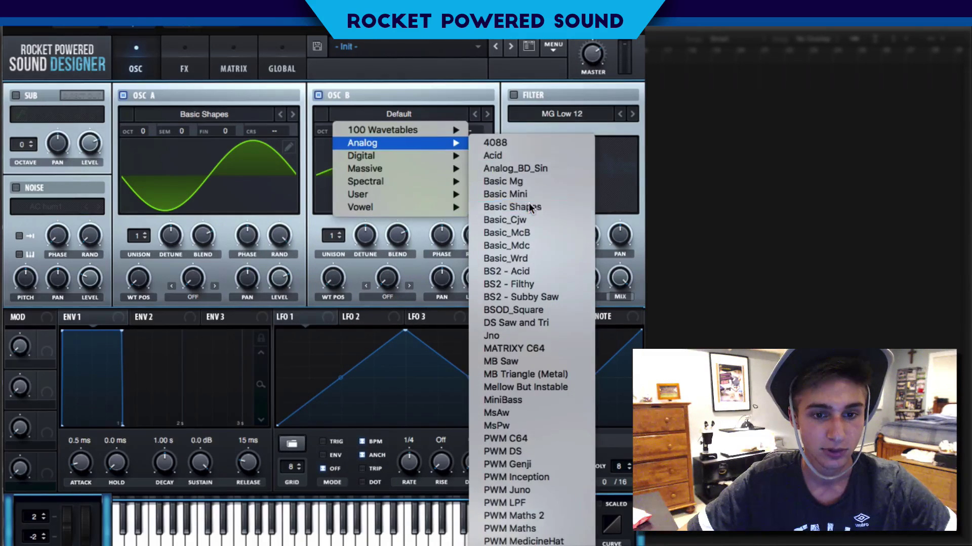
{"action": "left_click", "coordinate": [506, 207]}
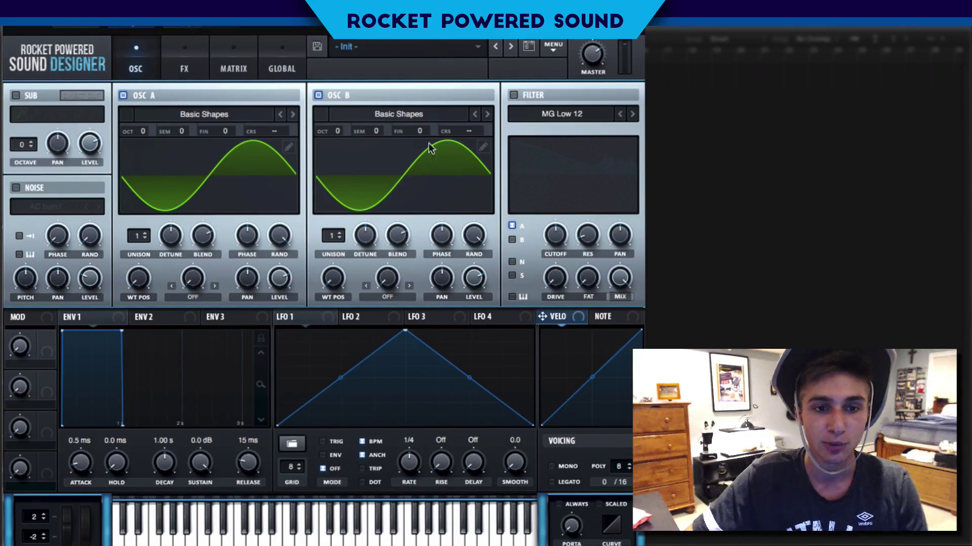
{"action": "left_click", "coordinate": [320, 95]}
{"action": "left_click", "coordinate": [319, 94]}
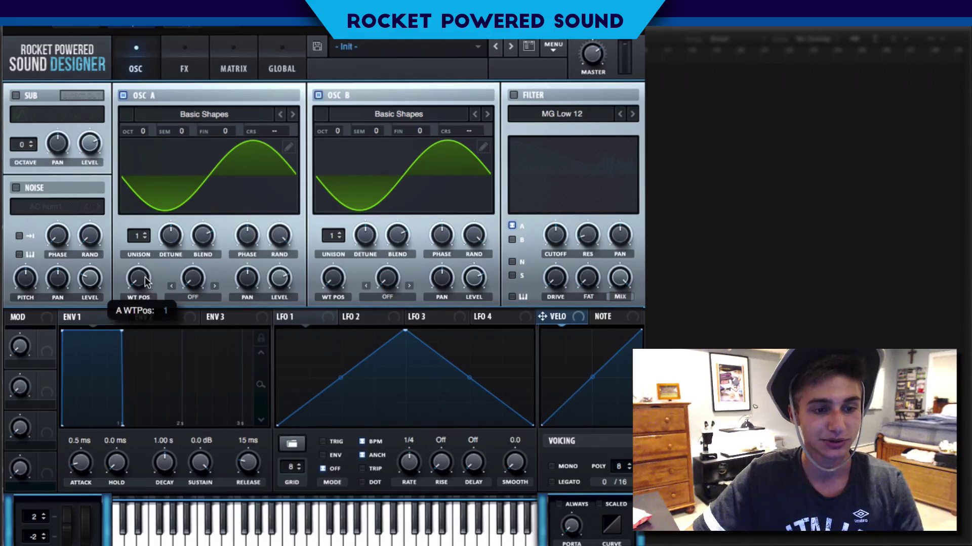
Move oscillator A's wavetable position to the saw shape and set its warp mode to FM (from B) with oscillator B off
{"action": "left_click_drag", "start_coordinate": [145, 266], "coordinate": [147, 249]}
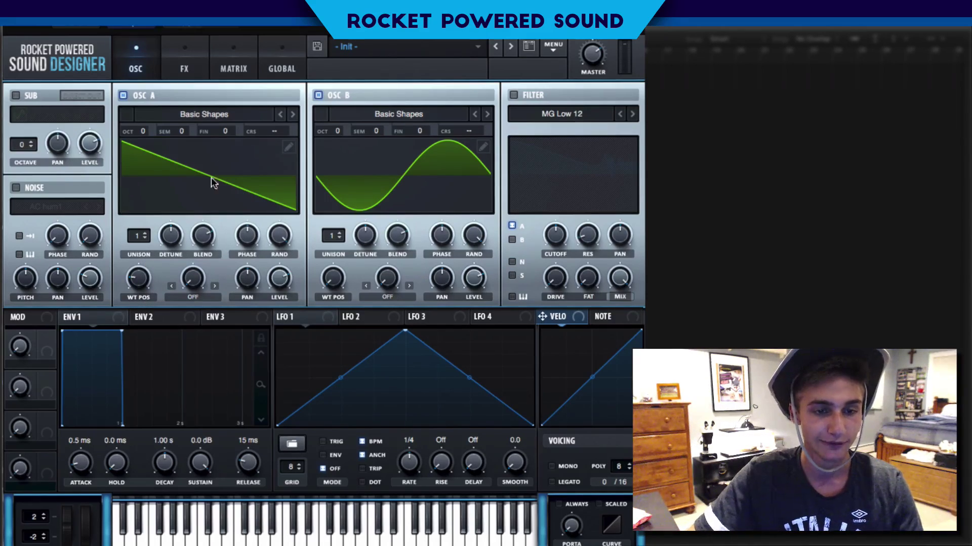
{"action": "left_click", "coordinate": [318, 95]}
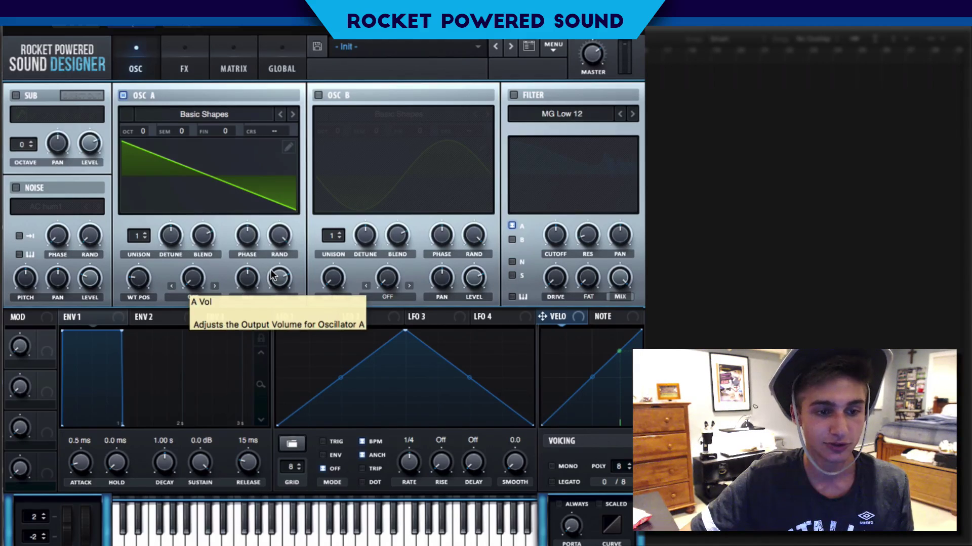
{"action": "left_click", "coordinate": [192, 298]}
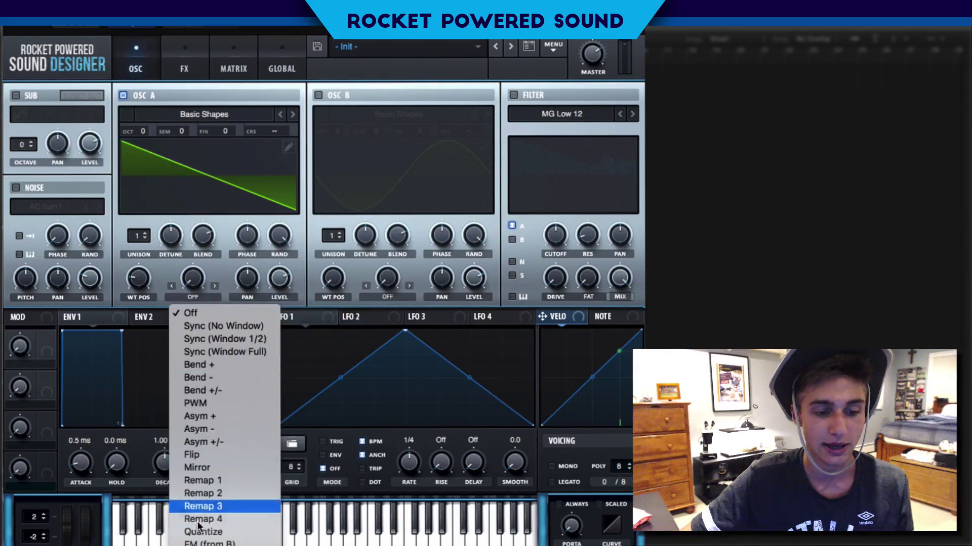
{"action": "left_click", "coordinate": [200, 531]}
Re-enable oscillator B, set oscillator A's FM warp to a low amount and modulate it with LFO 1 at a depth of 40
{"action": "left_click_drag", "start_coordinate": [200, 283], "coordinate": [219, 175]}
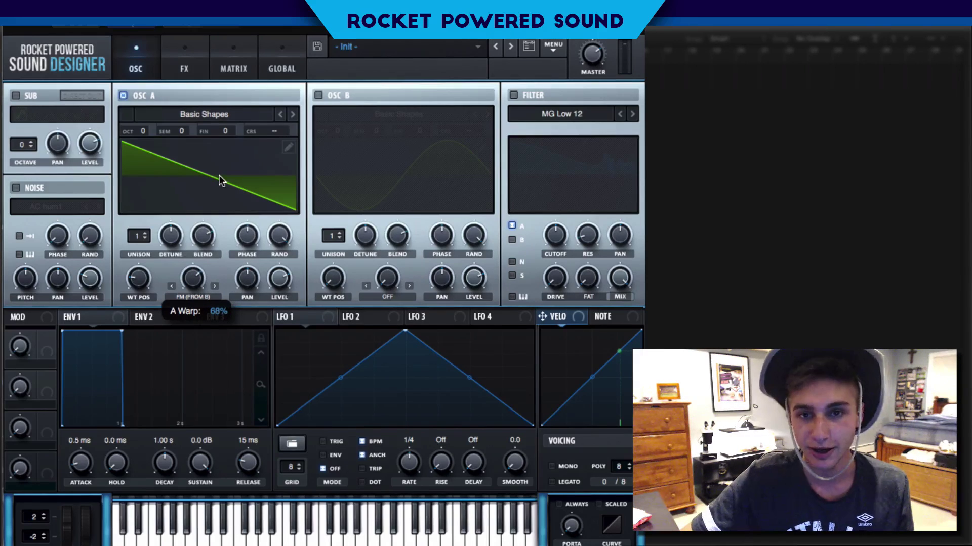
{"action": "left_click_drag", "start_coordinate": [193, 277], "coordinate": [164, 306]}
{"action": "left_click", "coordinate": [319, 95]}
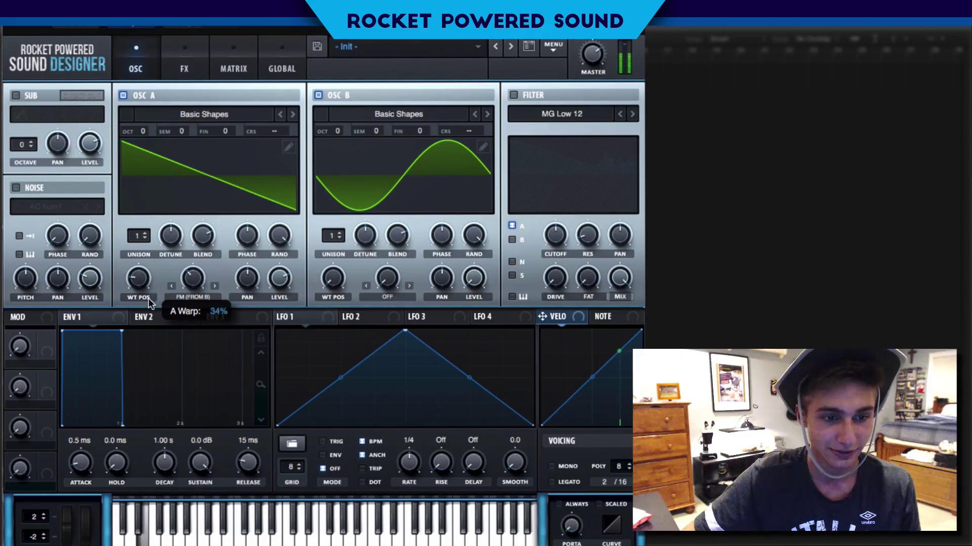
{"action": "left_click_drag", "start_coordinate": [149, 293], "coordinate": [121, 292]}
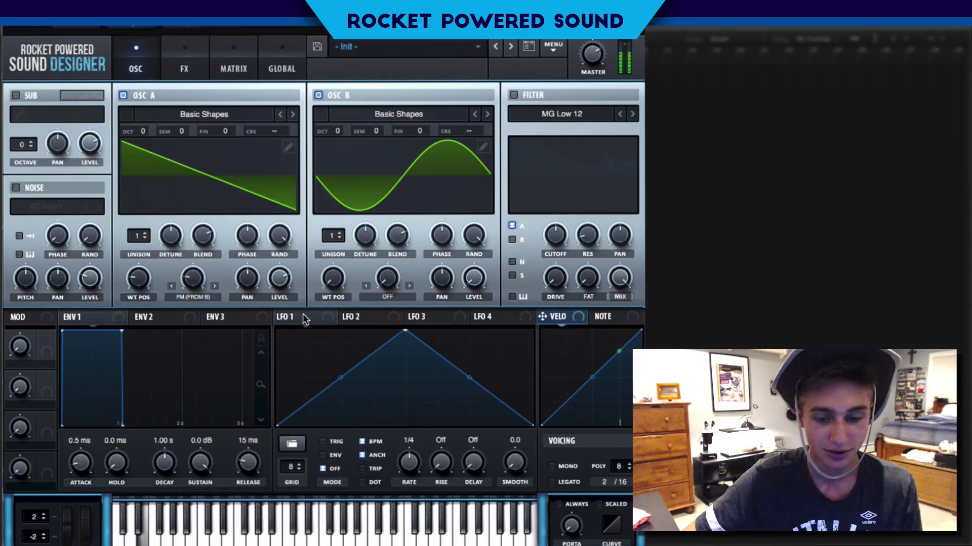
{"action": "left_click_drag", "start_coordinate": [284, 315], "coordinate": [160, 277]}
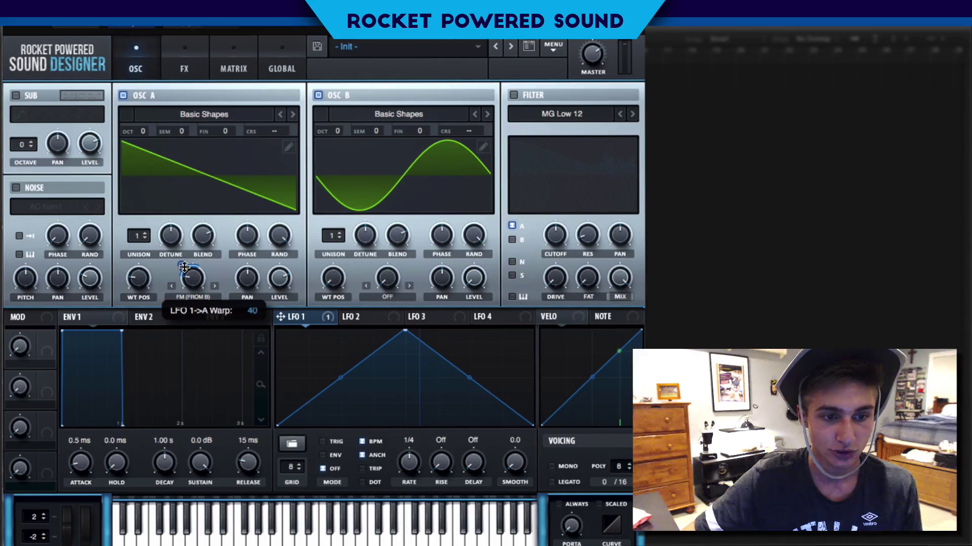
Reshape LFO 1 into a rounded hump with its peak near the first quarter, a late midpoint and a curved drop to zero
{"action": "left_click_drag", "start_coordinate": [337, 378], "coordinate": [354, 352]}
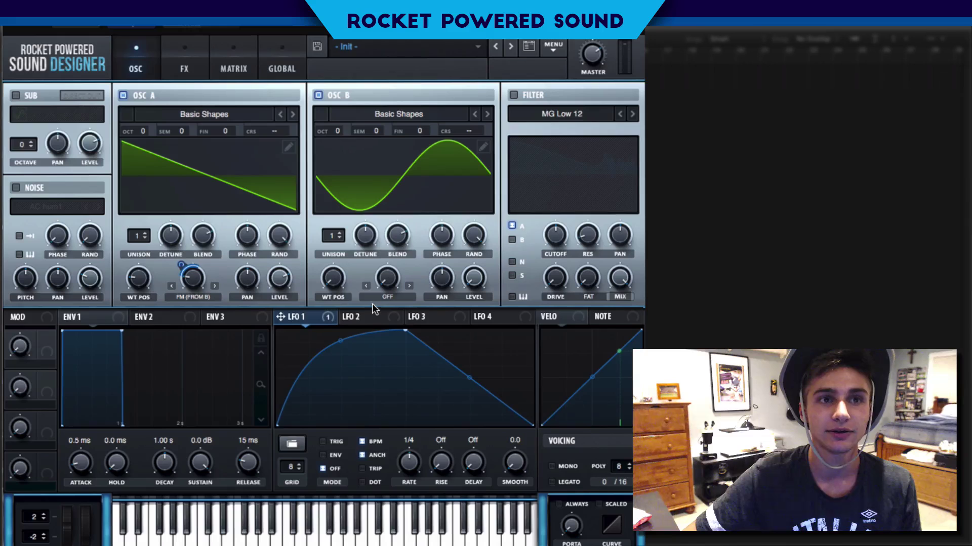
{"action": "left_click_drag", "start_coordinate": [405, 330], "coordinate": [338, 301]}
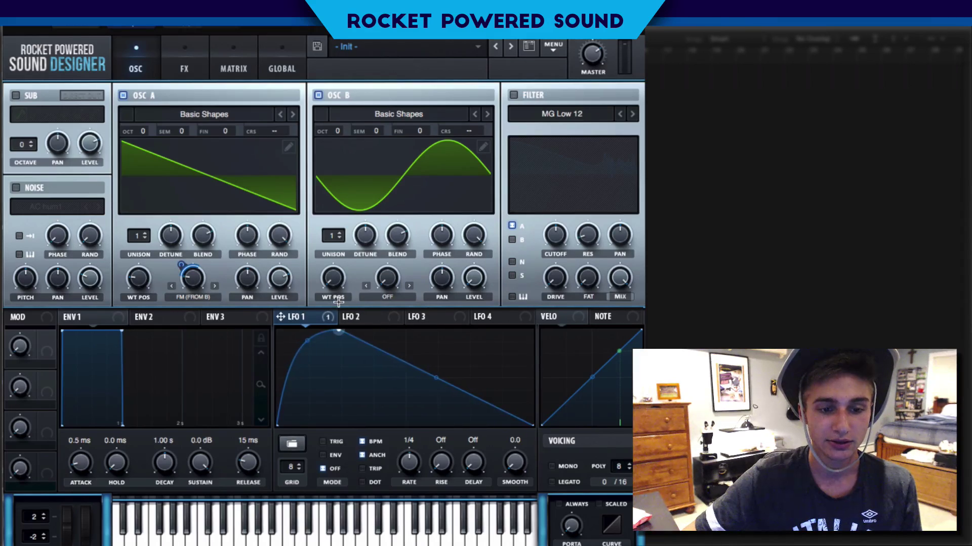
{"action": "double_click", "coordinate": [470, 364]}
{"action": "left_click_drag", "start_coordinate": [471, 364], "coordinate": [472, 377]}
{"action": "left_click_drag", "start_coordinate": [406, 354], "coordinate": [422, 336]}
{"action": "mouse_move", "coordinate": [502, 402]}
{"action": "left_mouse_down"}
{"action": "mouse_move", "coordinate": [490, 410]}
{"action": "mouse_move", "coordinate": [524, 419]}
{"action": "mouse_move", "coordinate": [516, 415]}
{"action": "left_mouse_up"}
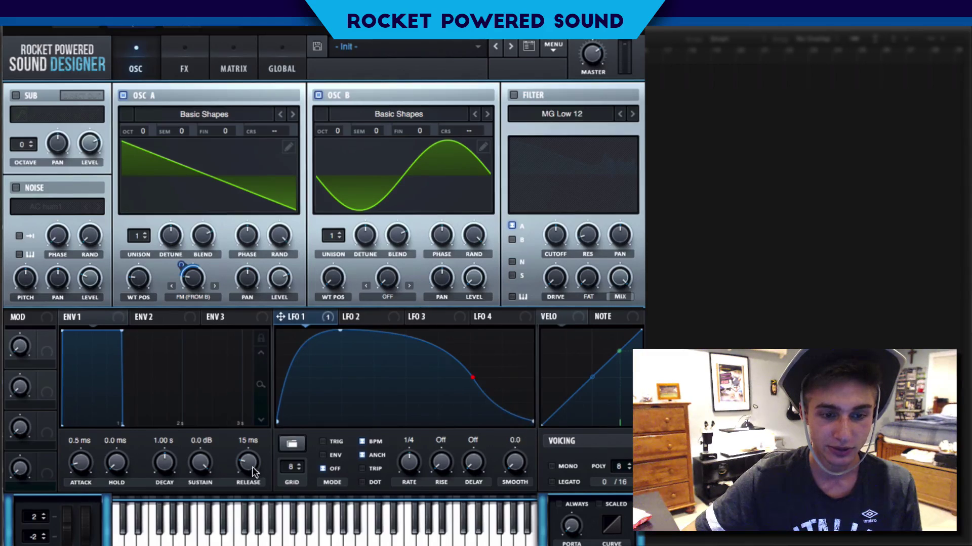
{"action": "double_click", "coordinate": [518, 426]}
{"action": "left_click_drag", "start_coordinate": [519, 429], "coordinate": [516, 427]}
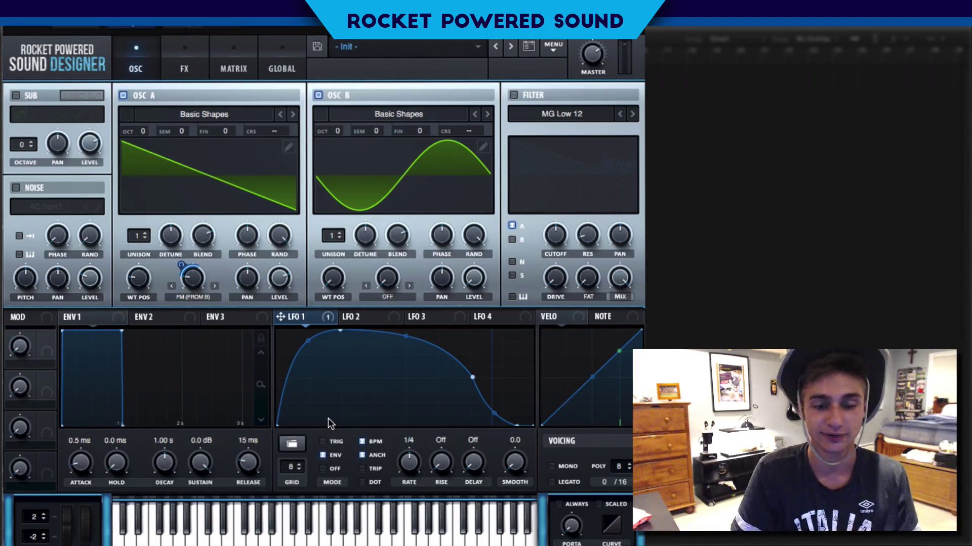
Run LFO 1 in envelope mode at a 1/8 rate and assign it to oscillator A's level
{"action": "left_click_drag", "start_coordinate": [409, 449], "coordinate": [409, 439]}
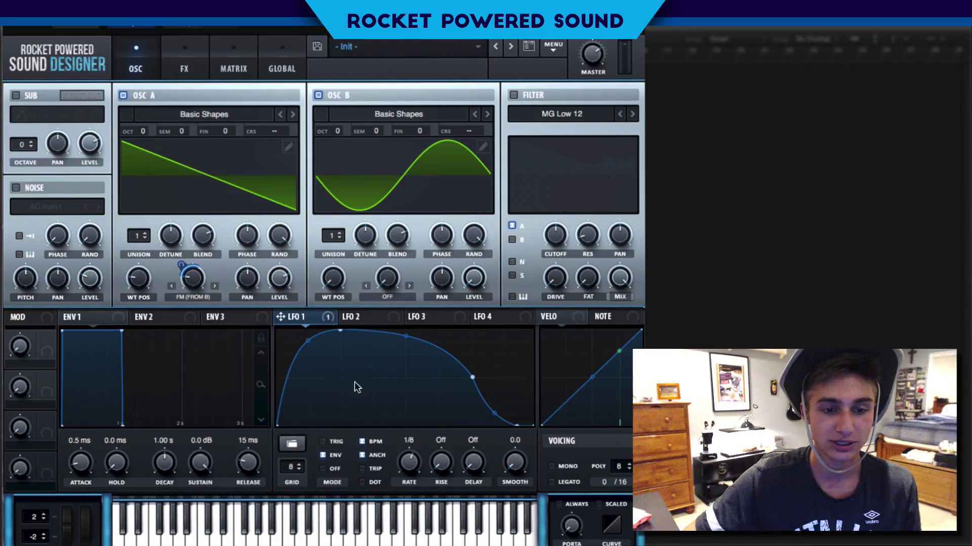
{"action": "mouse_move", "coordinate": [256, 280]}
{"action": "left_mouse_down"}
{"action": "mouse_move", "coordinate": [219, 357]}
{"action": "mouse_move", "coordinate": [251, 272]}
{"action": "left_mouse_up"}
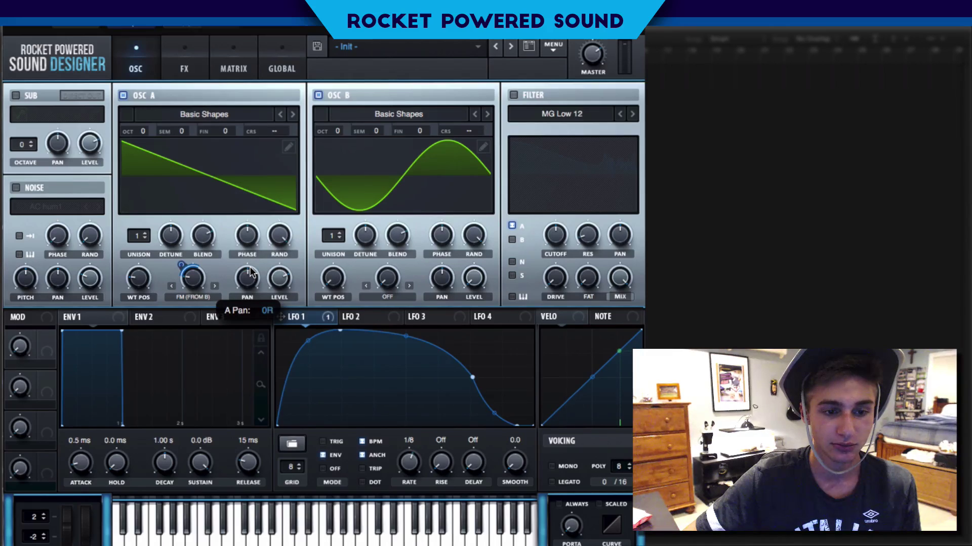
{"action": "left_click_drag", "start_coordinate": [279, 317], "coordinate": [282, 276]}
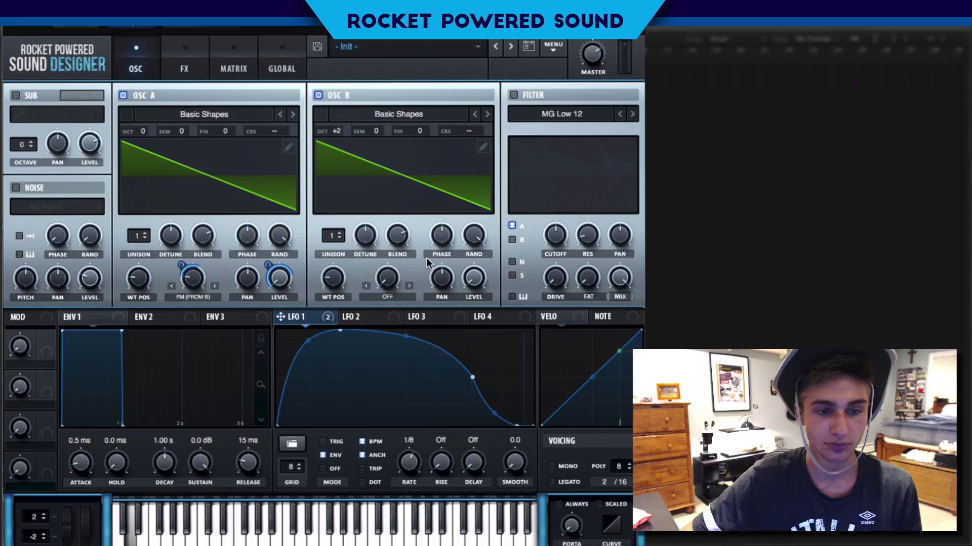
Enable the filter and change its type to Combs from the Misc category
{"action": "left_click", "coordinate": [511, 95]}
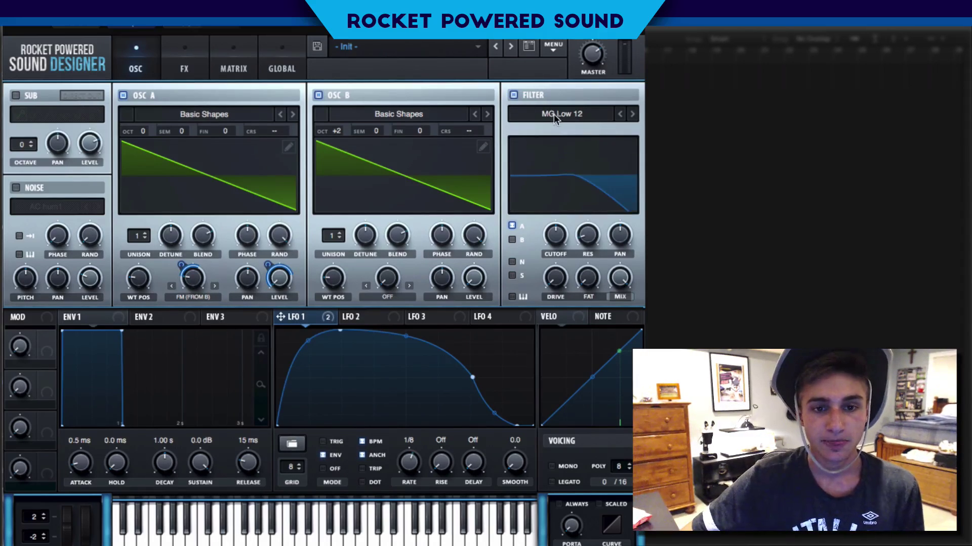
{"action": "left_click", "coordinate": [553, 113]}
{"action": "mouse_move", "coordinate": [542, 172]}
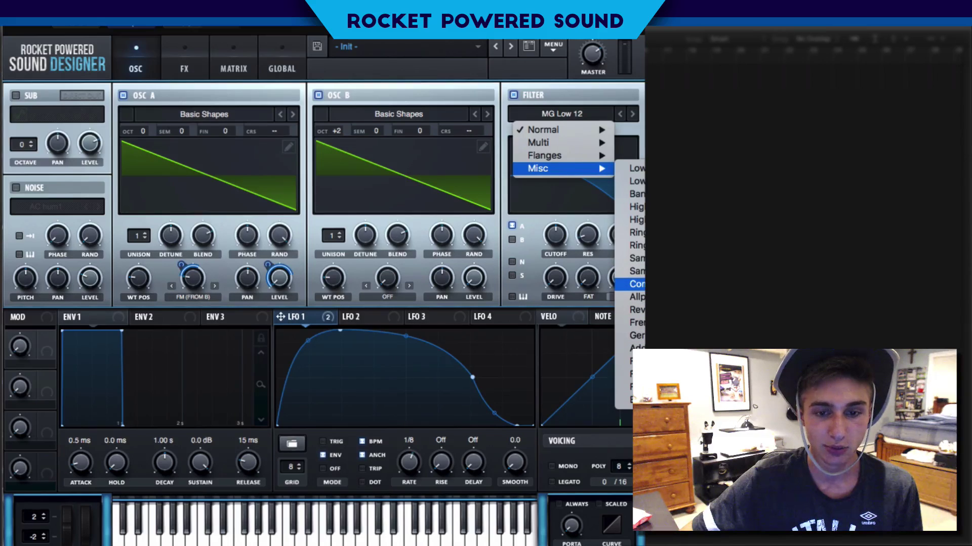
{"action": "left_click", "coordinate": [636, 284]}
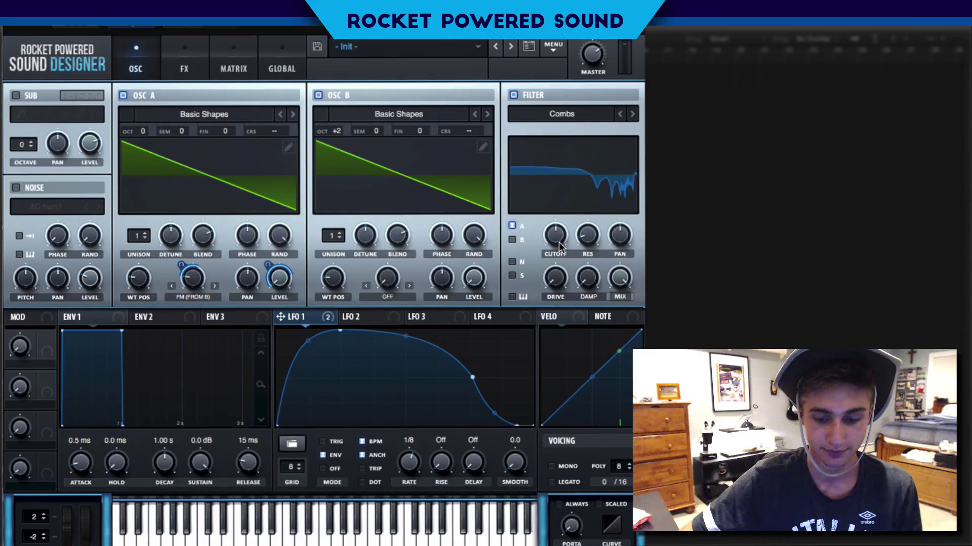
Raise the Combs filter's cutoff and set its resonance to just below maximum
{"action": "left_click_drag", "start_coordinate": [535, 275], "coordinate": [560, 211]}
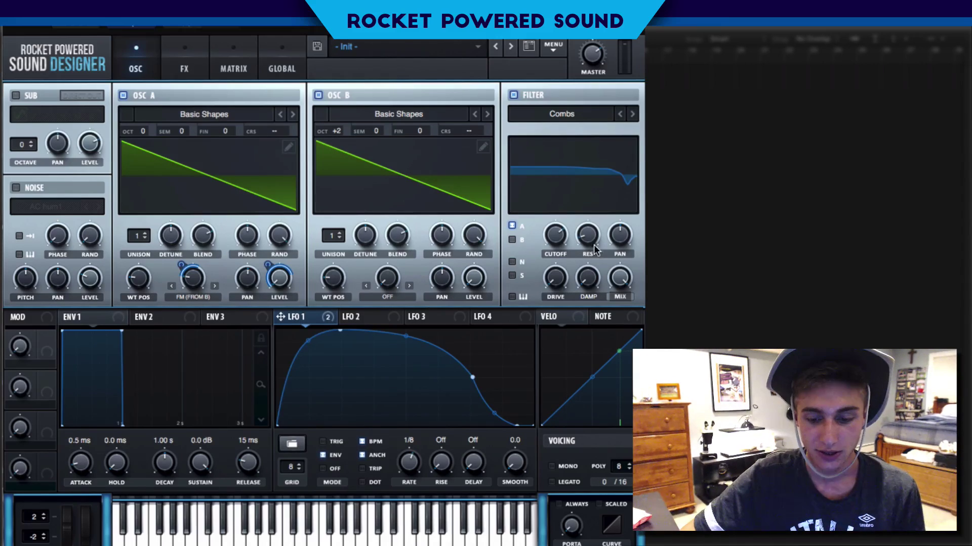
{"action": "left_click_drag", "start_coordinate": [579, 253], "coordinate": [603, 116]}
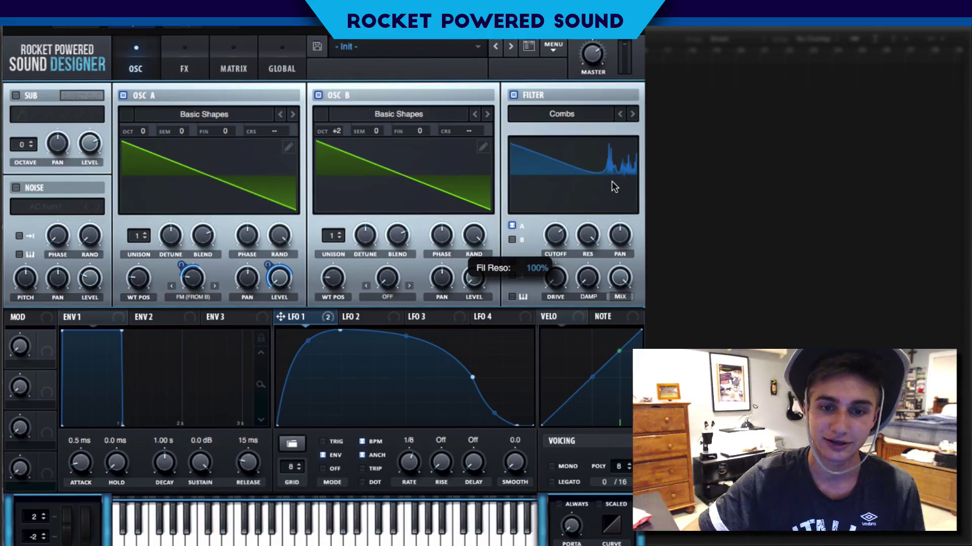
{"action": "left_click_drag", "start_coordinate": [590, 205], "coordinate": [578, 212]}
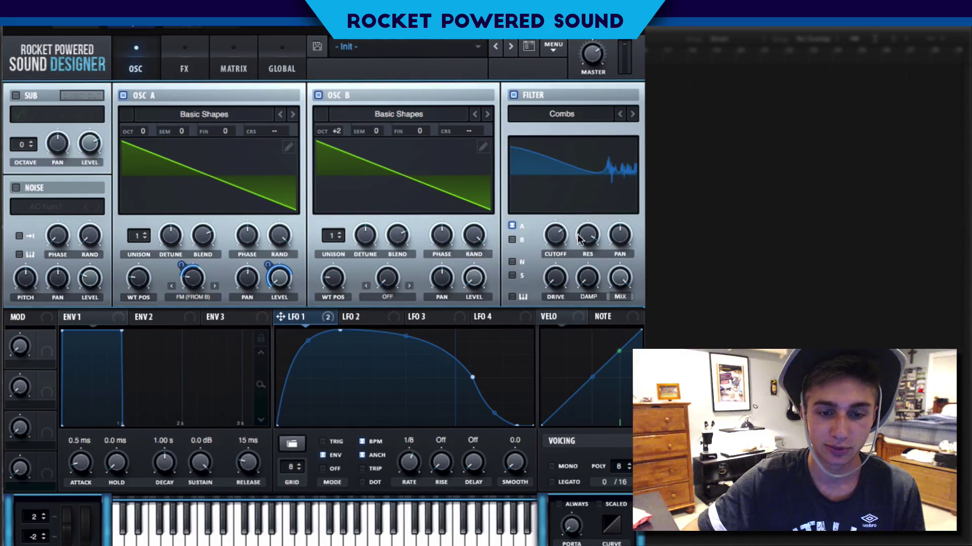
{"action": "left_click_drag", "start_coordinate": [530, 315], "coordinate": [551, 272]}
{"action": "right_click", "coordinate": [550, 272]}
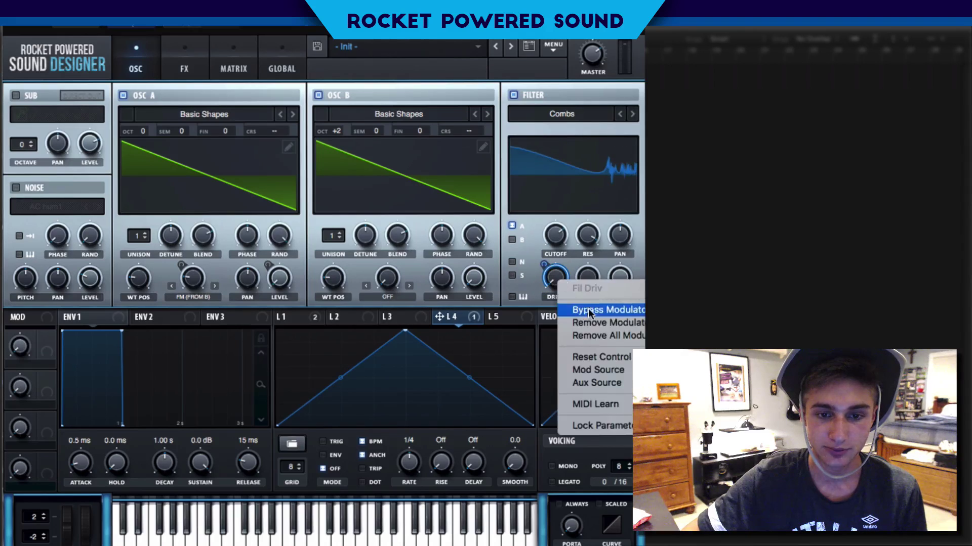
{"action": "left_click", "coordinate": [590, 323]}
{"action": "left_click", "coordinate": [296, 316]}
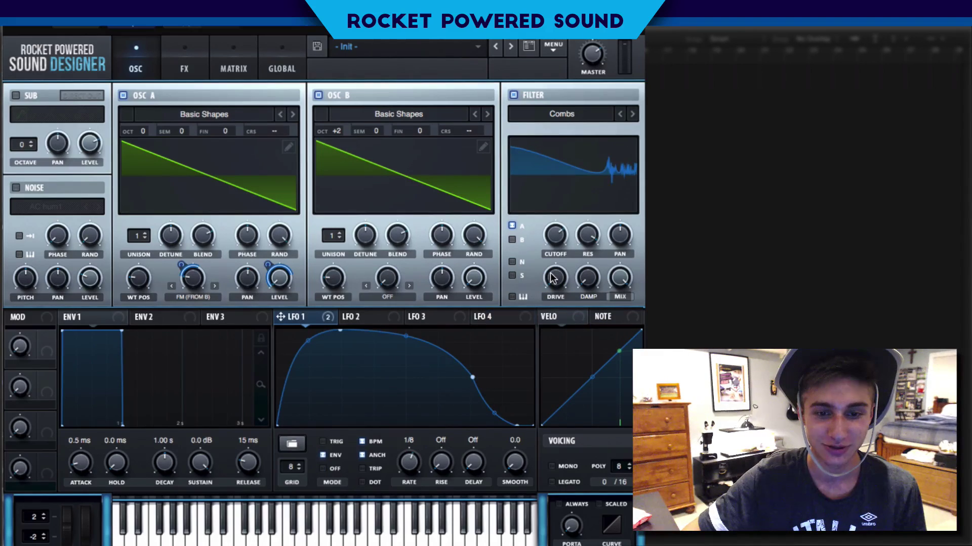
Set the Combs filter's drive to about 22%
{"action": "mouse_move", "coordinate": [555, 274]}
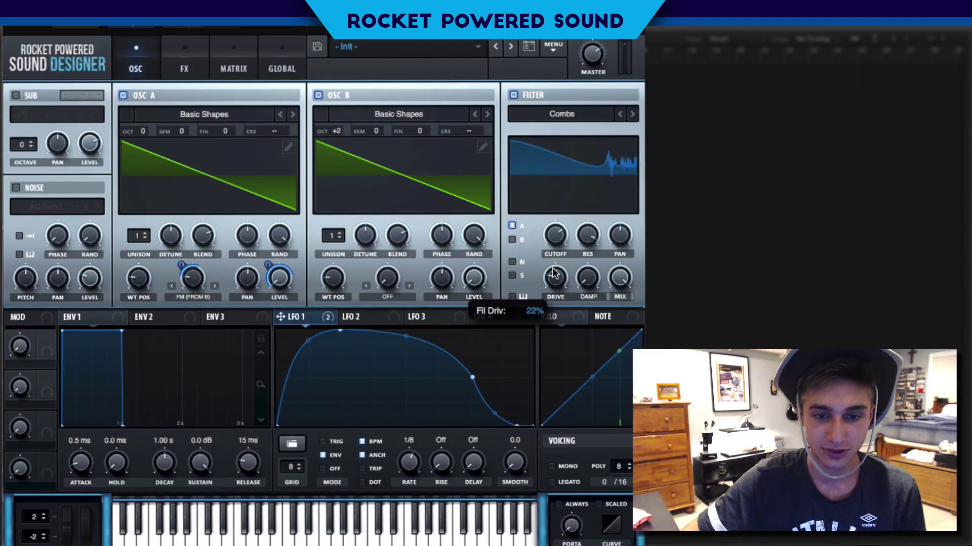
{"action": "mouse_move", "coordinate": [569, 73]}
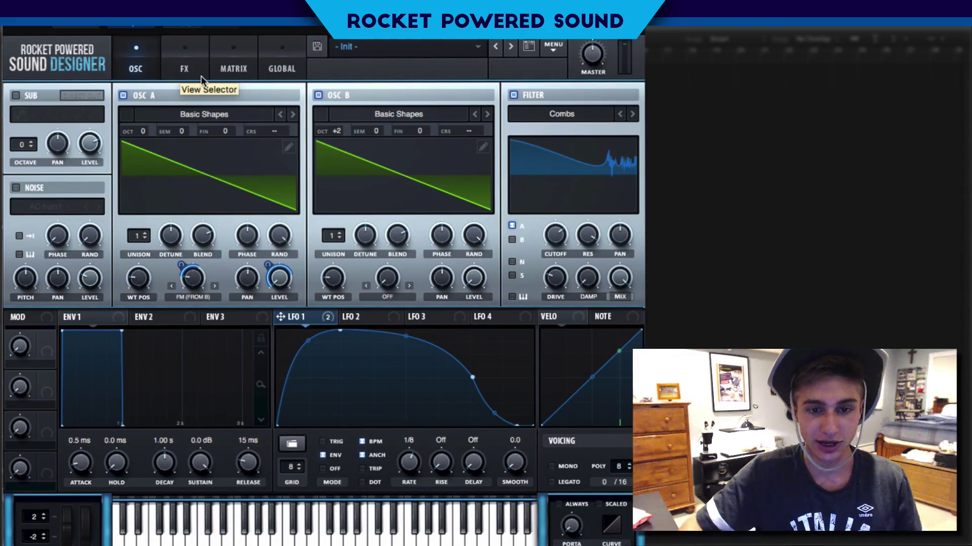
{"action": "left_click_drag", "start_coordinate": [280, 317], "coordinate": [555, 234]}
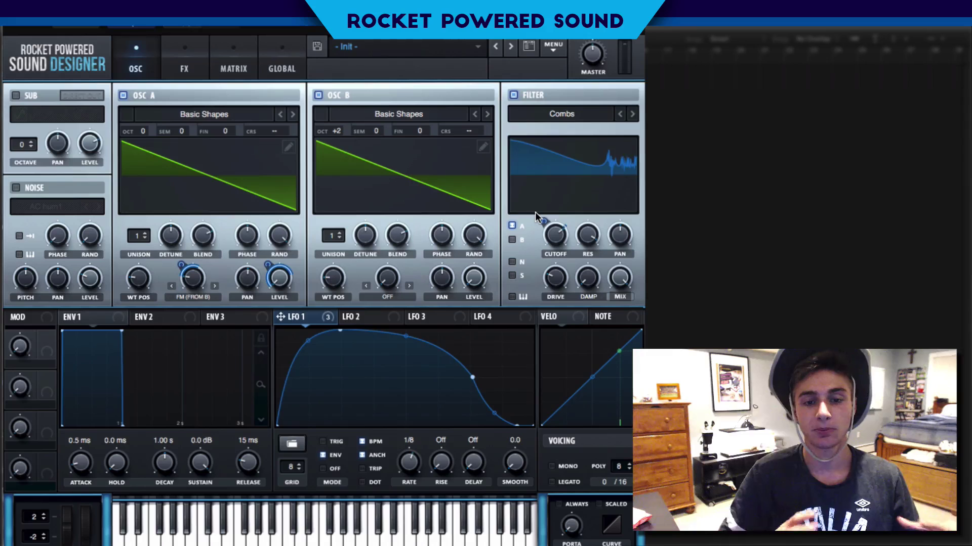
{"action": "right_click", "coordinate": [547, 215]}
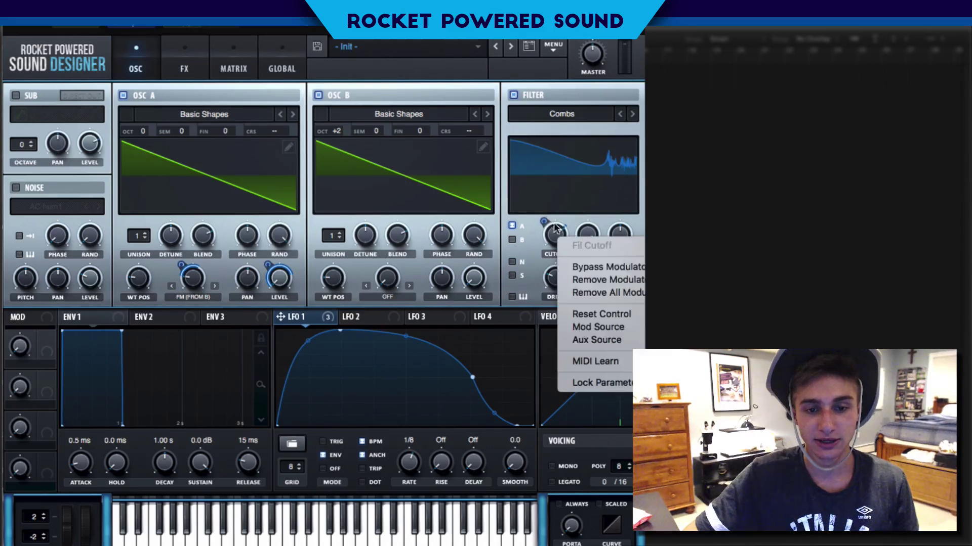
{"action": "left_click", "coordinate": [615, 275]}
{"action": "left_click_drag", "start_coordinate": [559, 242], "coordinate": [479, 186]}
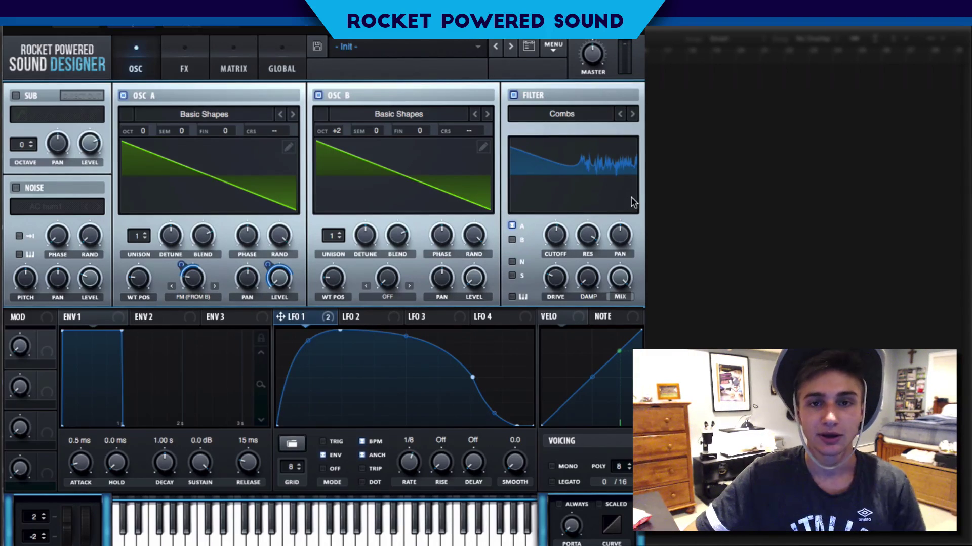
Assign LFO 1 to the Combs filter's cutoff with a small negative modulation amount
{"action": "left_click_drag", "start_coordinate": [542, 207], "coordinate": [462, 112]}
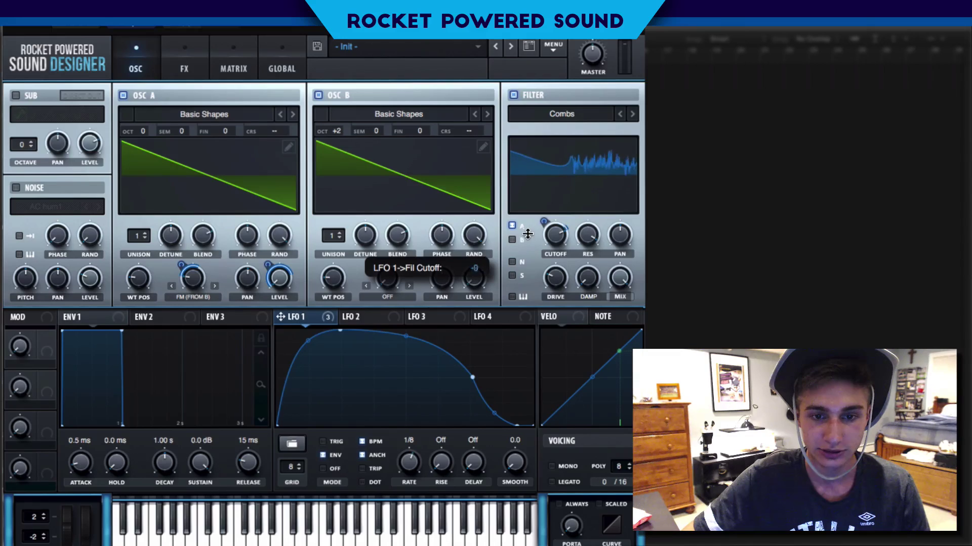
{"action": "mouse_move", "coordinate": [547, 239]}
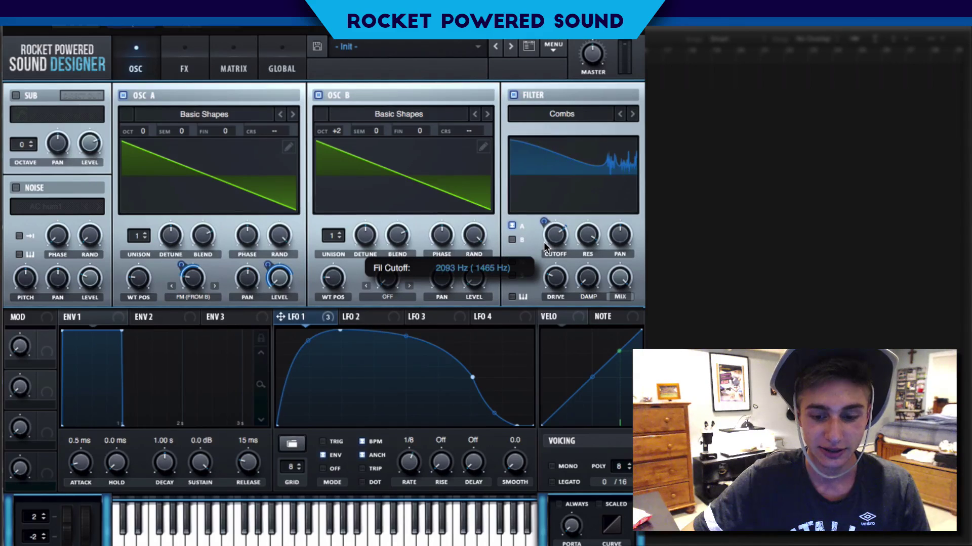
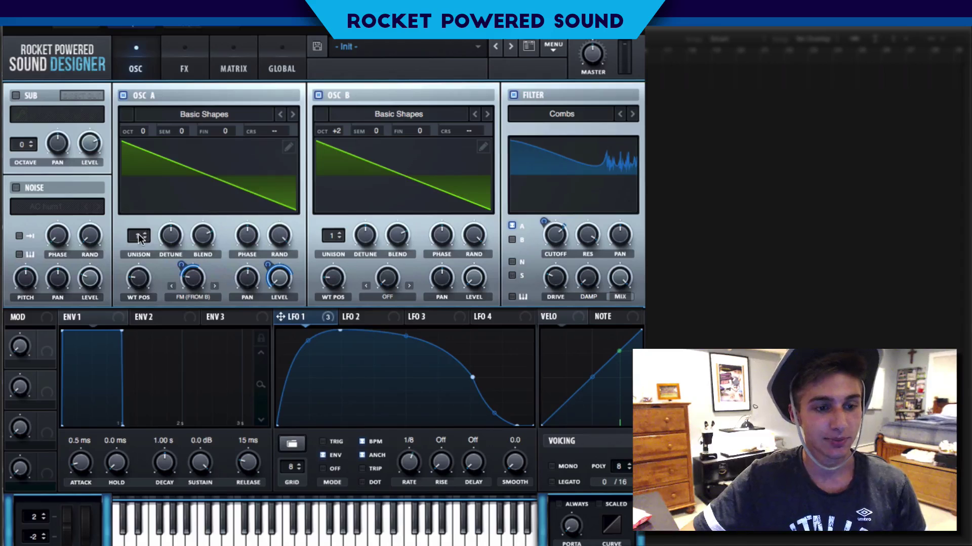
Set unison to 3 voices on oscillators A and B and lower both oscillators' random phase
{"action": "mouse_move", "coordinate": [138, 234]}
{"action": "left_mouse_down"}
{"action": "mouse_move", "coordinate": [142, 206]}
{"action": "mouse_move", "coordinate": [142, 220]}
{"action": "left_mouse_up"}
{"action": "left_click", "coordinate": [139, 236]}
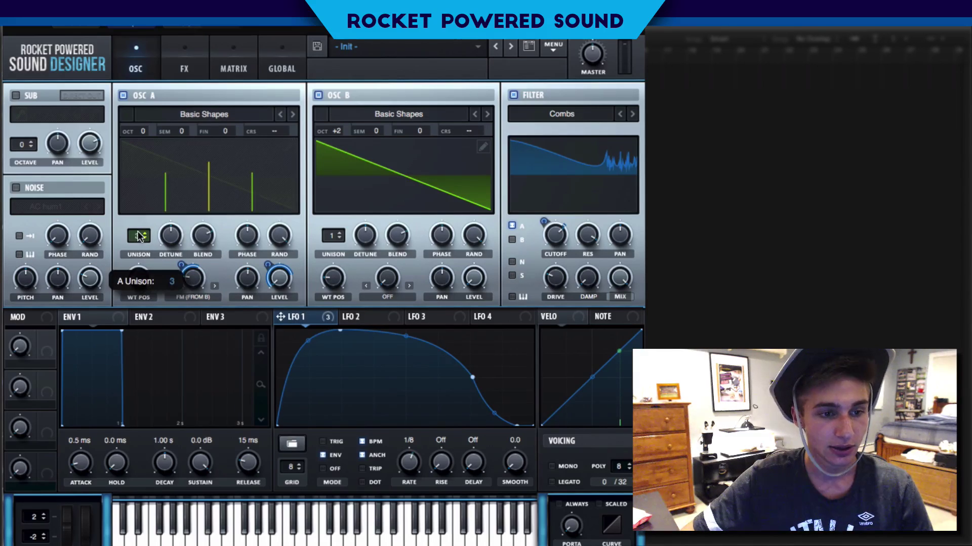
{"action": "left_click_drag", "start_coordinate": [330, 236], "coordinate": [270, 283]}
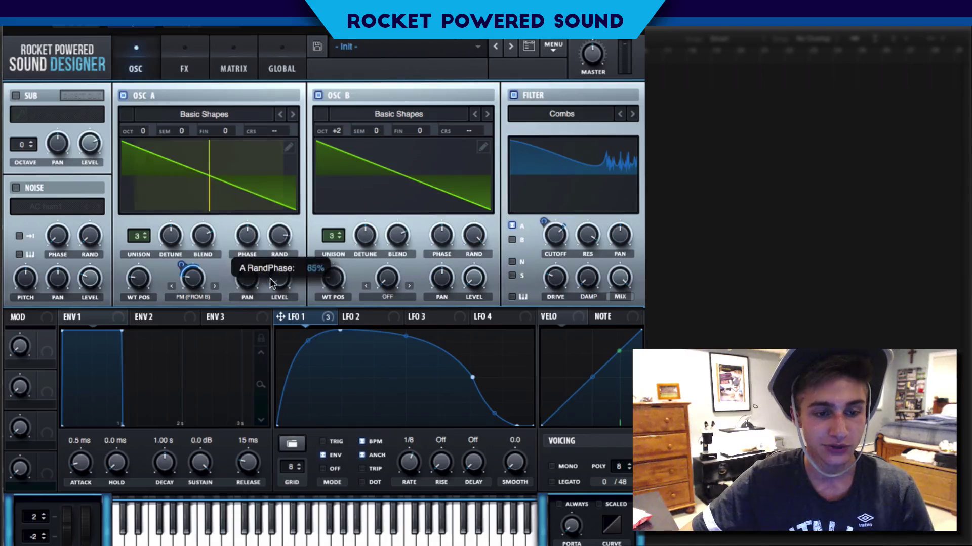
{"action": "left_click_drag", "start_coordinate": [474, 235], "coordinate": [412, 390]}
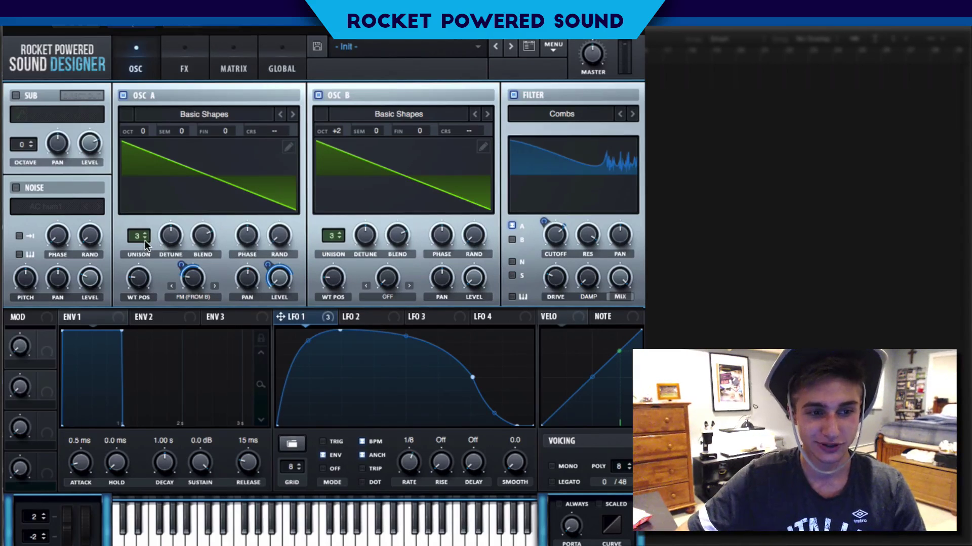
{"action": "left_click_drag", "start_coordinate": [138, 236], "coordinate": [297, 158]}
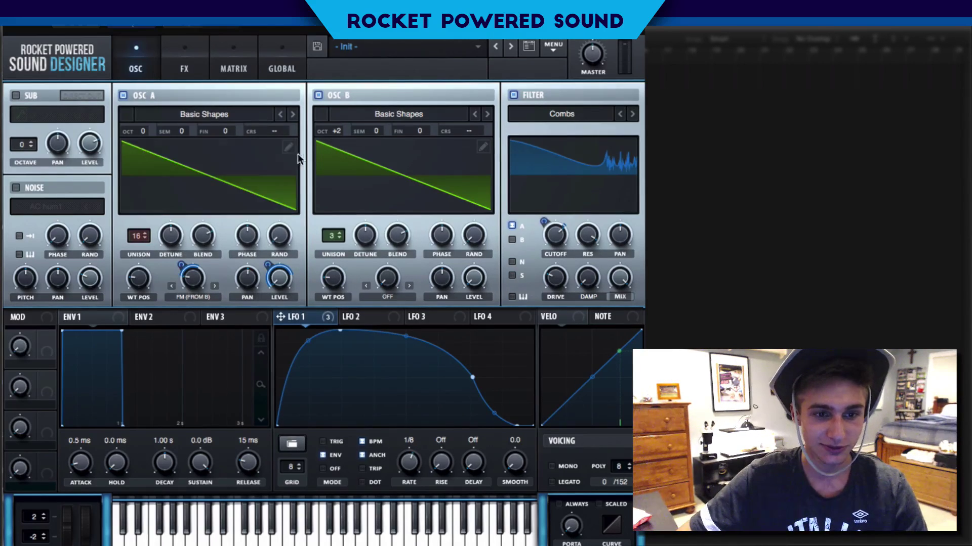
{"action": "left_click_drag", "start_coordinate": [331, 236], "coordinate": [354, 99]}
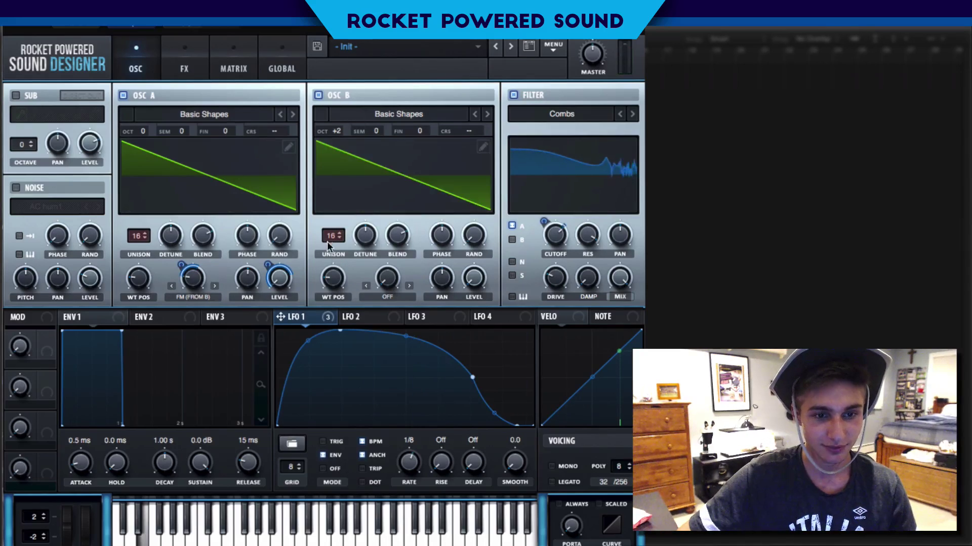
{"action": "left_click_drag", "start_coordinate": [331, 235], "coordinate": [290, 369]}
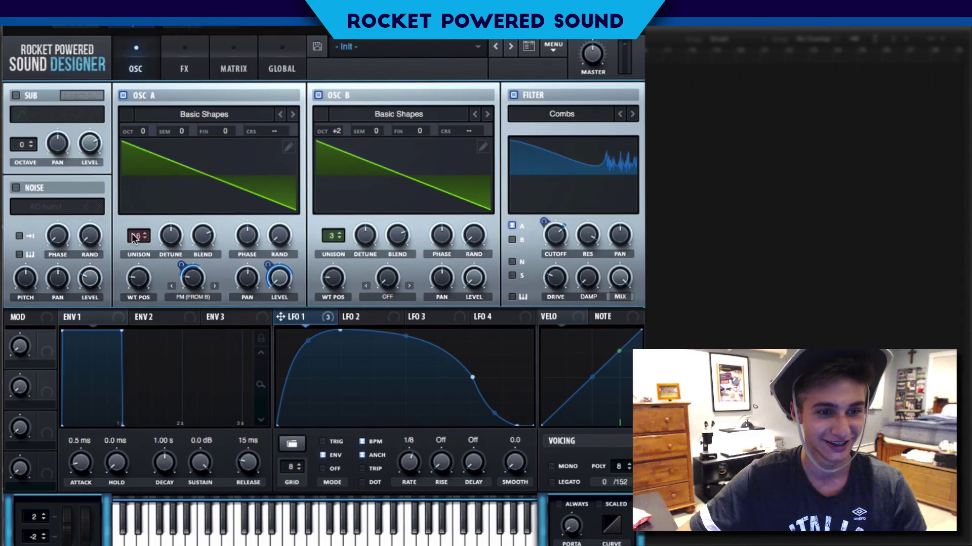
{"action": "left_click_drag", "start_coordinate": [137, 236], "coordinate": [107, 369]}
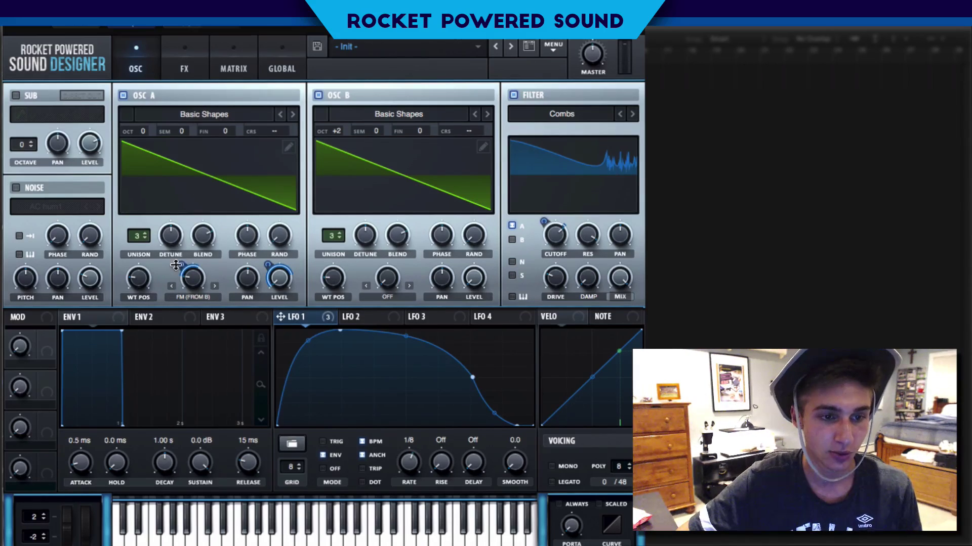
Slightly raise the unison detune on oscillators A and B
{"action": "left_click_drag", "start_coordinate": [176, 229], "coordinate": [183, 213]}
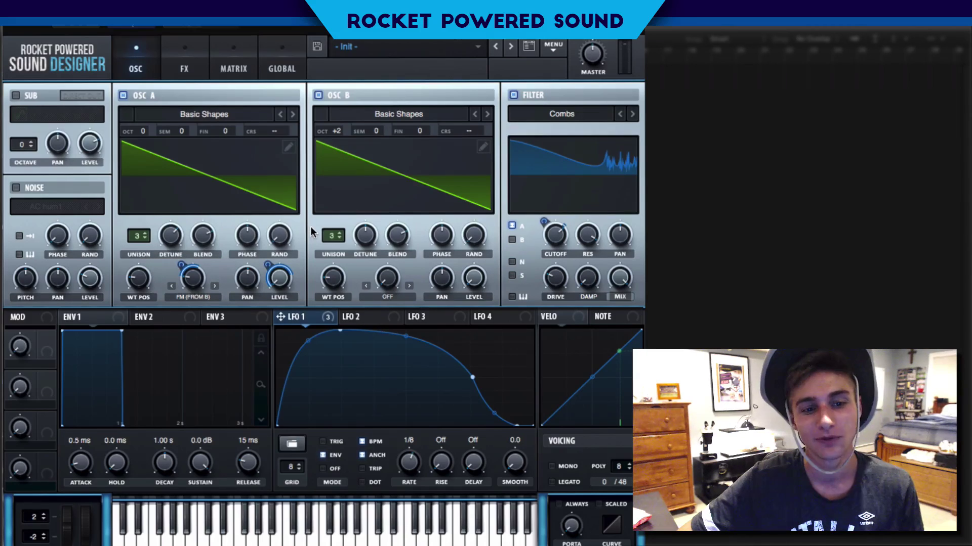
{"action": "left_click_drag", "start_coordinate": [365, 234], "coordinate": [361, 201]}
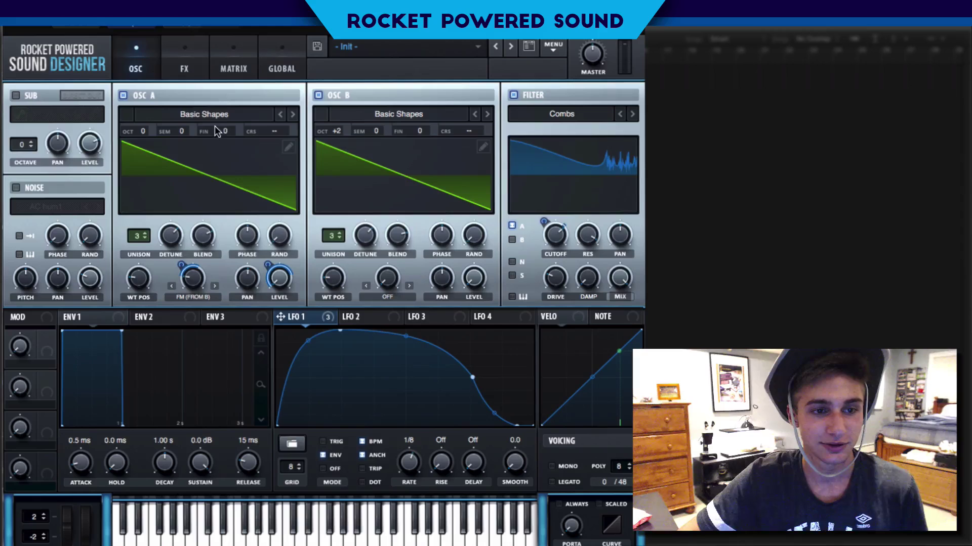
{"action": "left_click", "coordinate": [186, 42]}
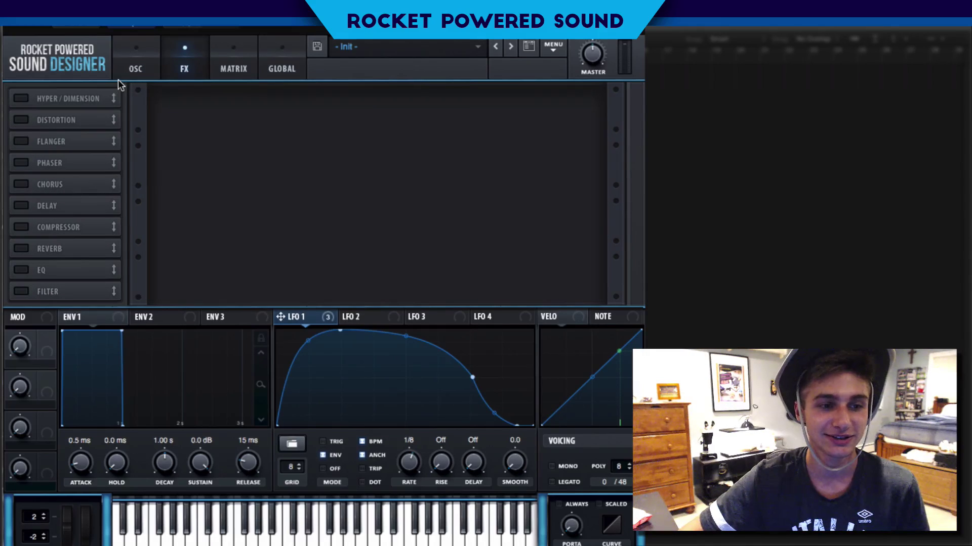
{"action": "left_click", "coordinate": [132, 68]}
{"action": "left_click_drag", "start_coordinate": [135, 267], "coordinate": [123, 303]}
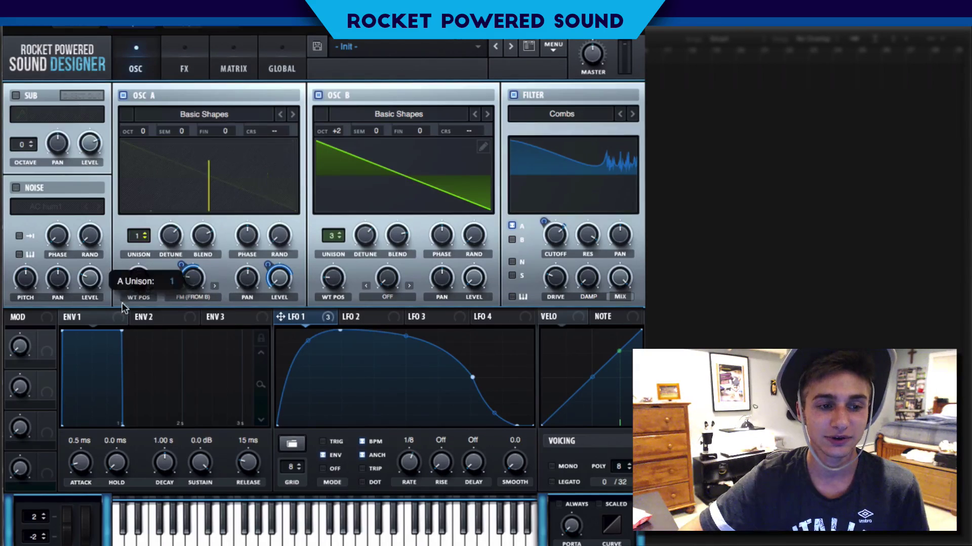
{"action": "left_click_drag", "start_coordinate": [333, 236], "coordinate": [322, 299]}
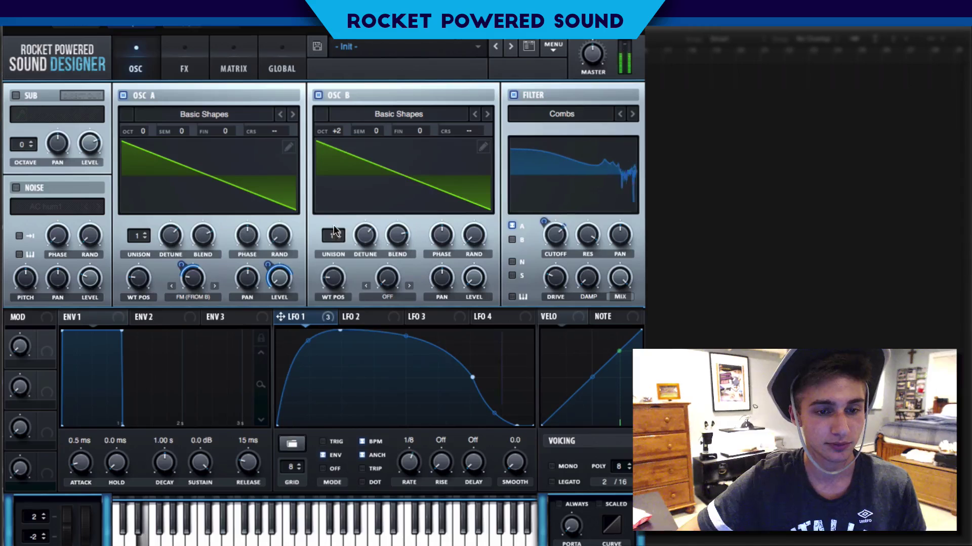
{"action": "mouse_move", "coordinate": [333, 225]}
{"action": "left_mouse_down"}
{"action": "mouse_move", "coordinate": [333, 202]}
{"action": "mouse_move", "coordinate": [333, 242]}
{"action": "left_mouse_up"}
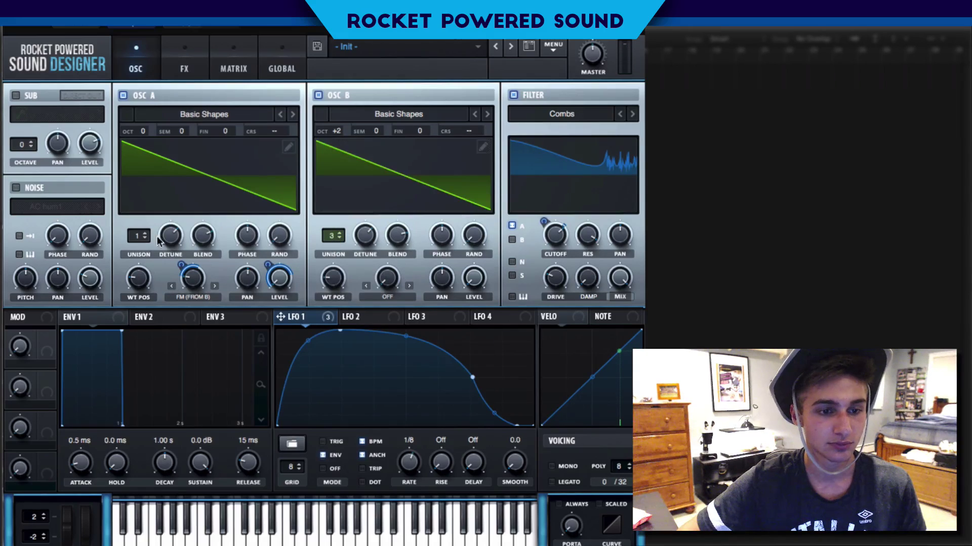
{"action": "left_click_drag", "start_coordinate": [137, 236], "coordinate": [139, 217]}
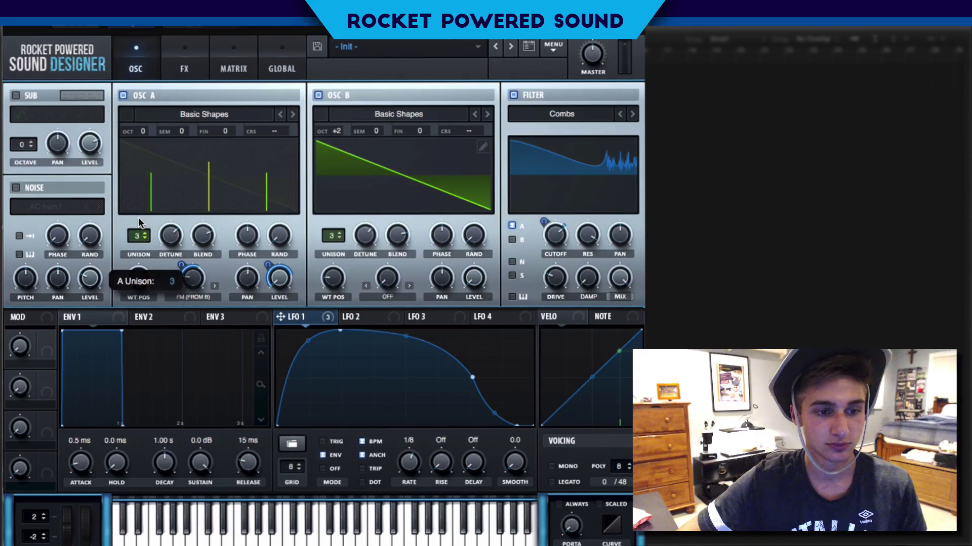
Enable the EQ effect and move it to the start of the effects chain
{"action": "left_click", "coordinate": [181, 72]}
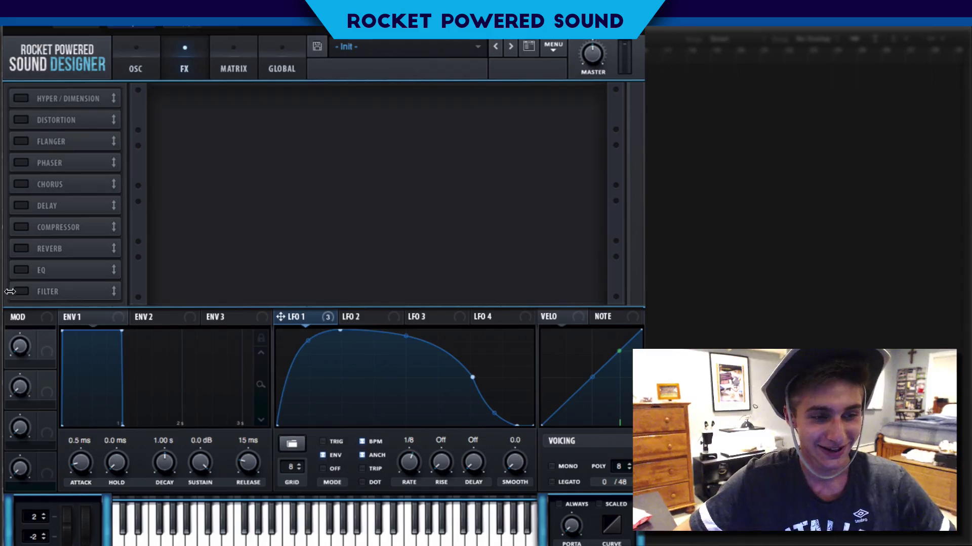
{"action": "left_click", "coordinate": [21, 269]}
{"action": "left_click_drag", "start_coordinate": [59, 256], "coordinate": [80, 89]}
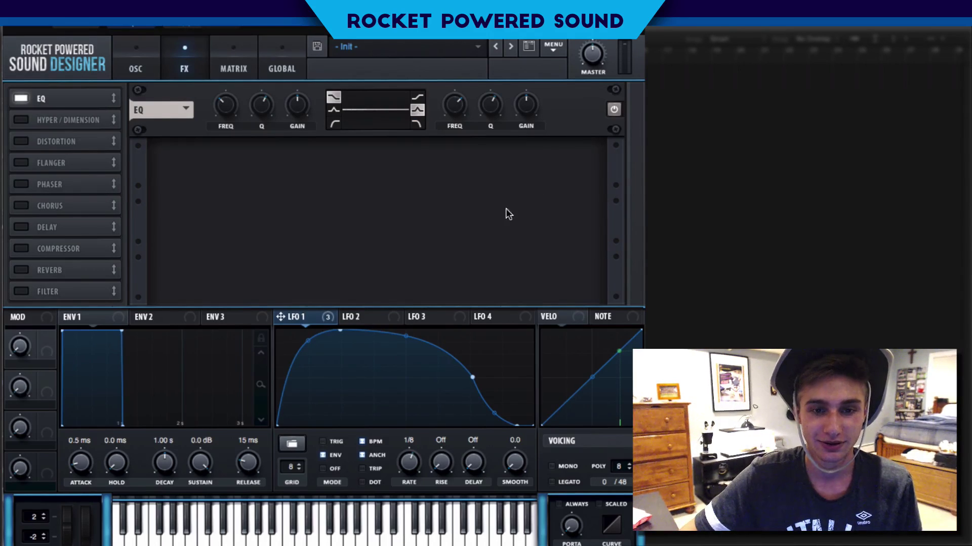
Cut the EQ's upper peak band deeply and raise its frequency to place a notch in the upper range
{"action": "left_click_drag", "start_coordinate": [528, 111], "coordinate": [485, 193]}
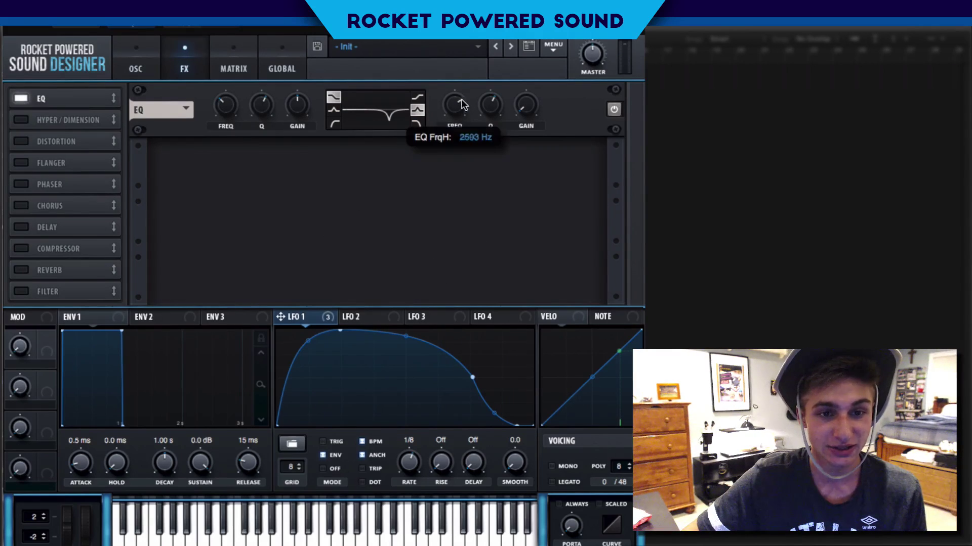
{"action": "left_click_drag", "start_coordinate": [461, 104], "coordinate": [464, 94]}
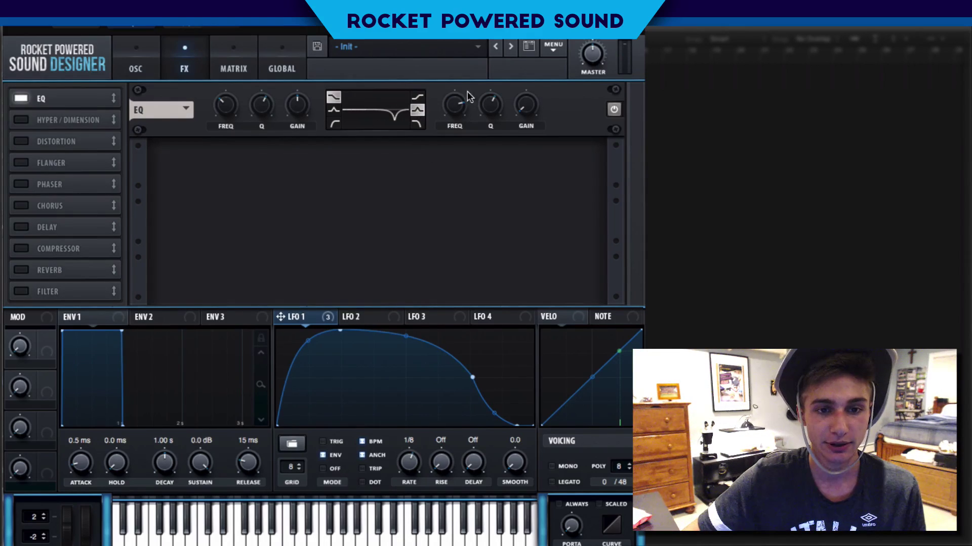
{"action": "left_click_drag", "start_coordinate": [462, 97], "coordinate": [417, 51]}
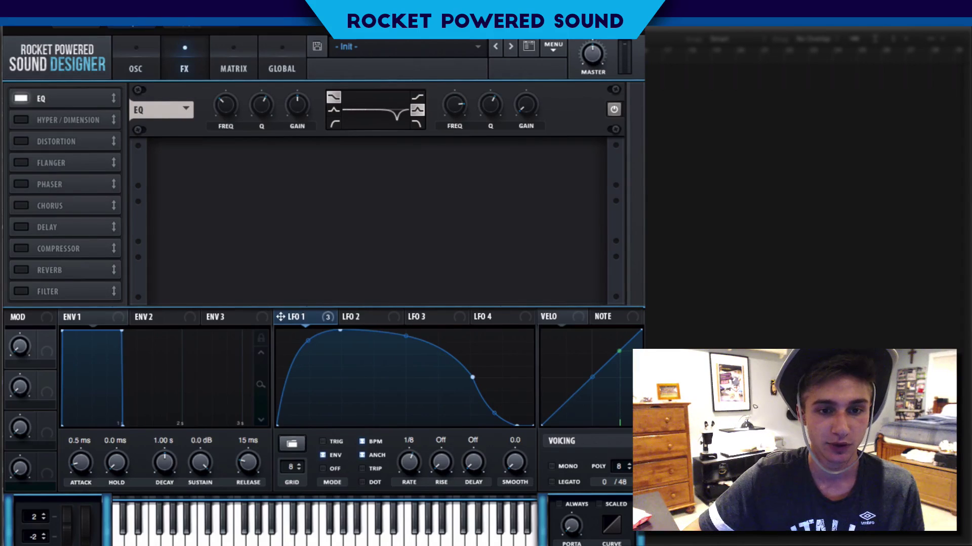
{"action": "left_click_drag", "start_coordinate": [453, 105], "coordinate": [453, 103]}
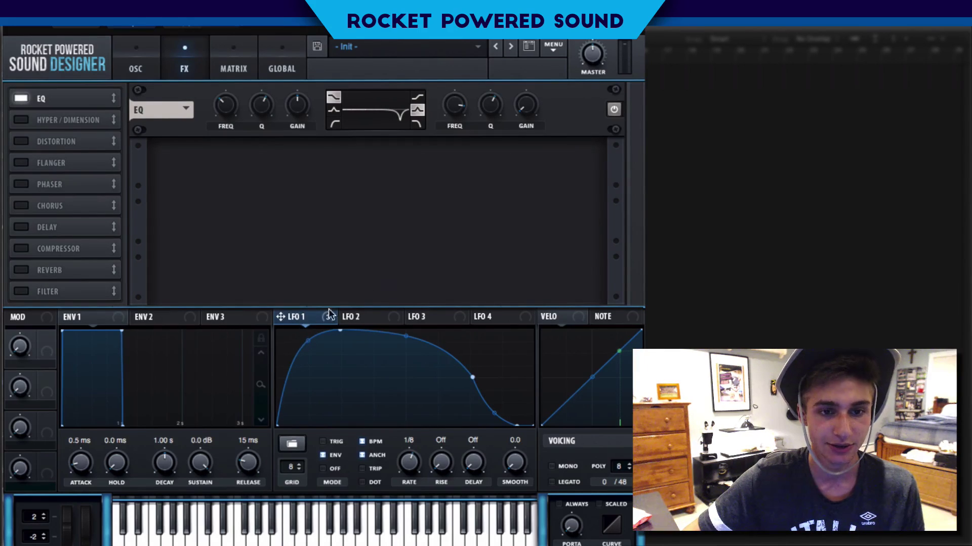
Assign LFO 1 to the frequency of the EQ's upper band and adjust the modulation amount
{"action": "left_click_drag", "start_coordinate": [329, 315], "coordinate": [452, 108]}
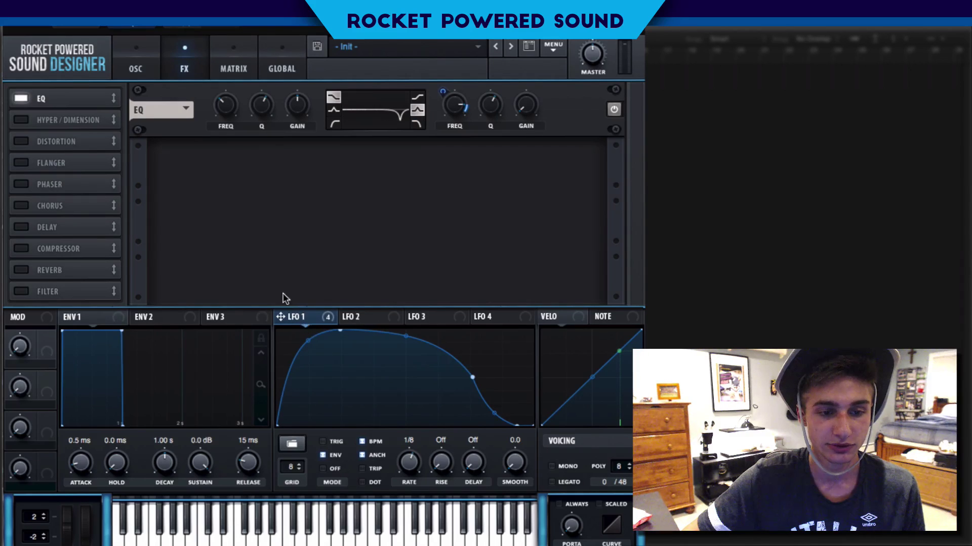
{"action": "mouse_move", "coordinate": [446, 90]}
{"action": "left_click_drag", "start_coordinate": [447, 90], "coordinate": [425, 94]}
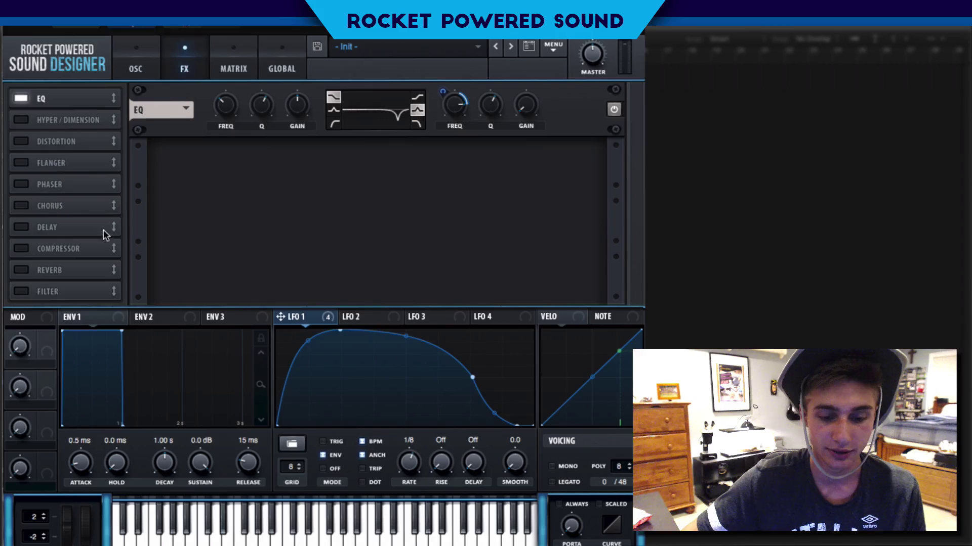
Enable the Filter effect, place it directly after the EQ, and change its type to Bandreject from the Misc category
{"action": "left_click", "coordinate": [23, 294]}
{"action": "left_click_drag", "start_coordinate": [68, 277], "coordinate": [81, 119]}
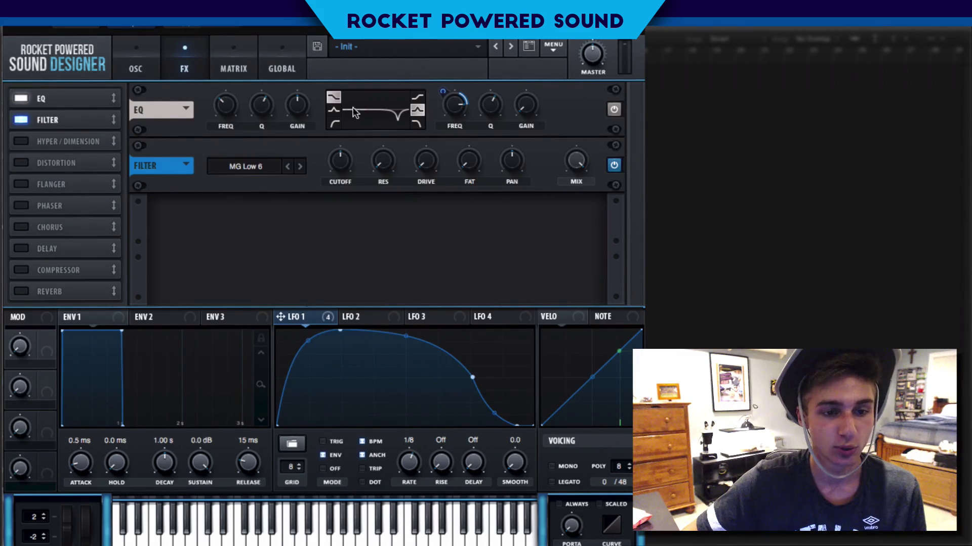
{"action": "left_click", "coordinate": [248, 167]}
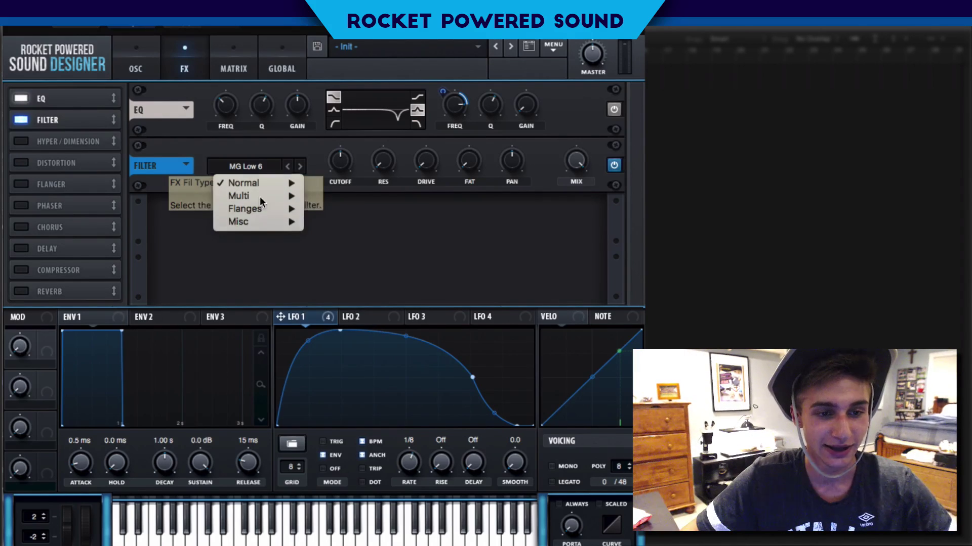
{"action": "mouse_move", "coordinate": [288, 223]}
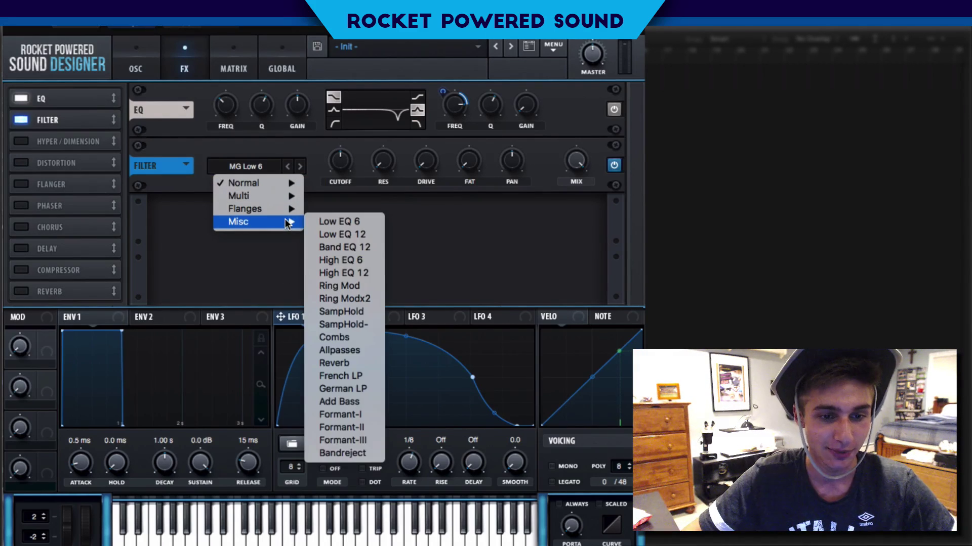
{"action": "left_click", "coordinate": [338, 453]}
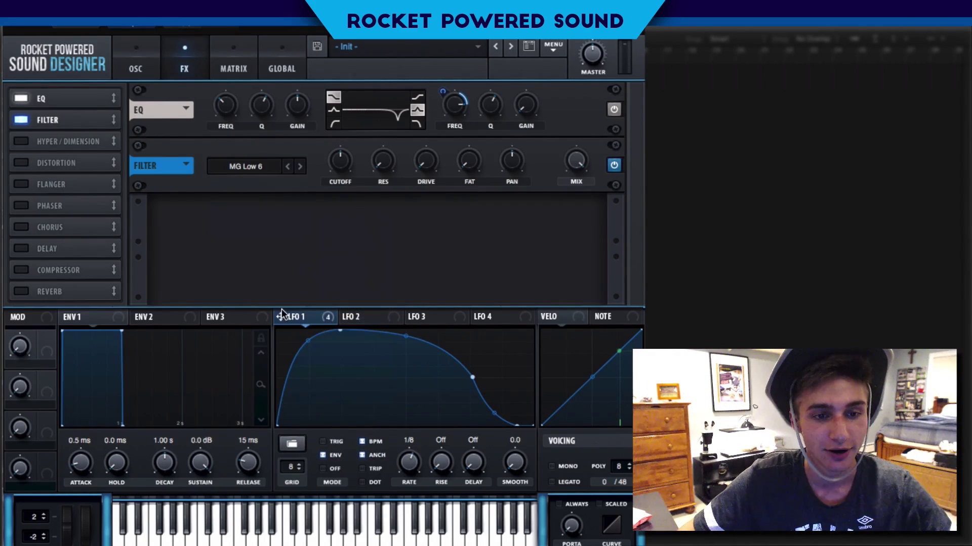
{"action": "left_click", "coordinate": [256, 169]}
{"action": "left_click", "coordinate": [265, 147]}
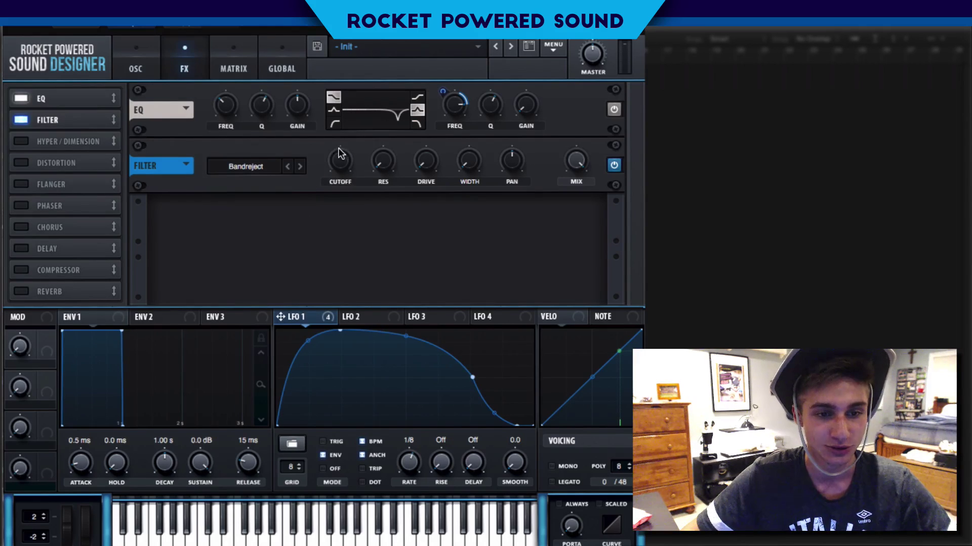
Sweep the Bandreject filter's cutoff through low and high settings to audition its effect on the bass
{"action": "left_click_drag", "start_coordinate": [338, 152], "coordinate": [281, 130]}
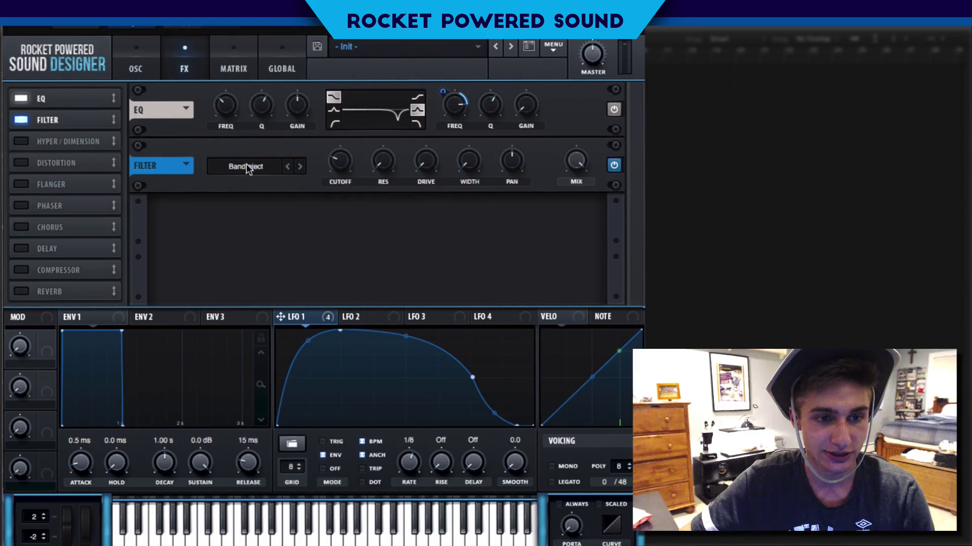
{"action": "left_click_drag", "start_coordinate": [354, 152], "coordinate": [383, 101]}
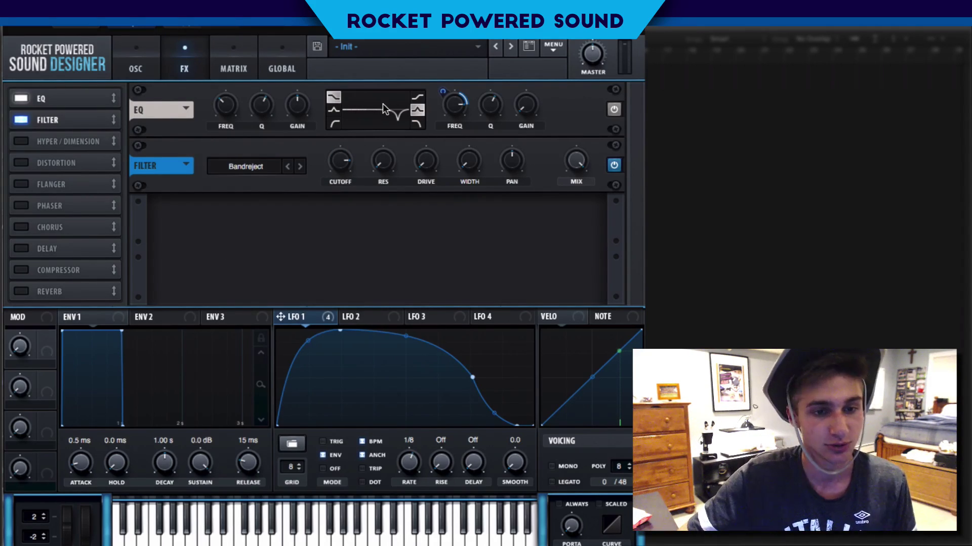
{"action": "left_click_drag", "start_coordinate": [328, 158], "coordinate": [258, 116]}
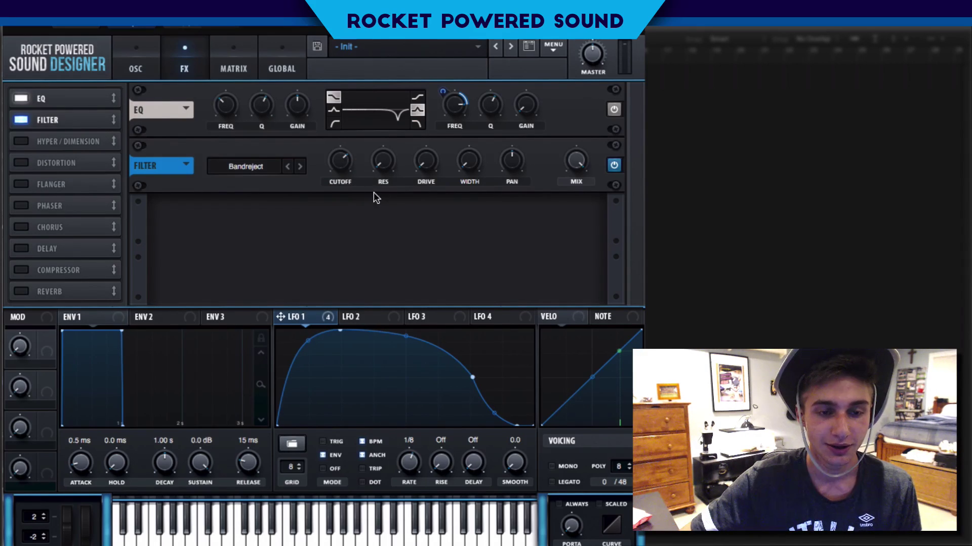
{"action": "left_click_drag", "start_coordinate": [340, 161], "coordinate": [336, 121]}
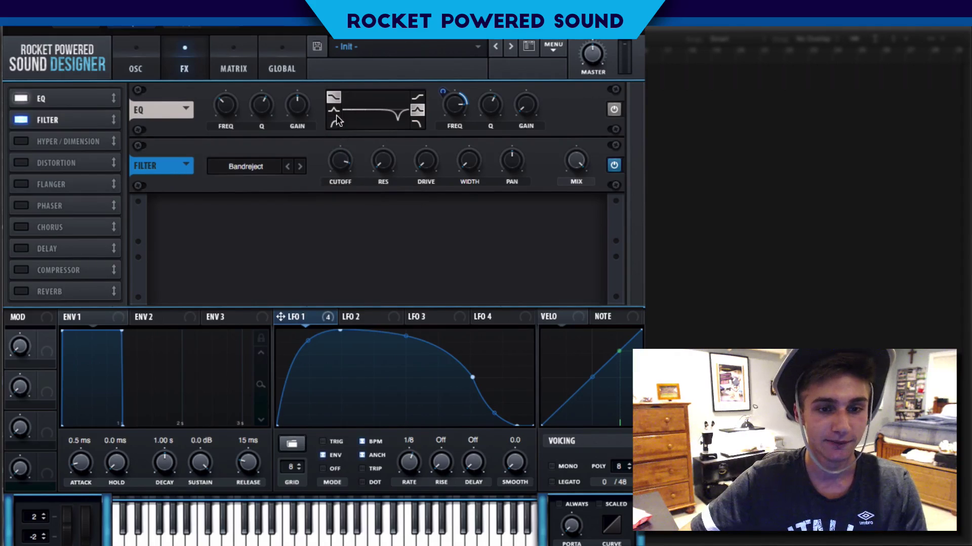
{"action": "left_click", "coordinate": [144, 72]}
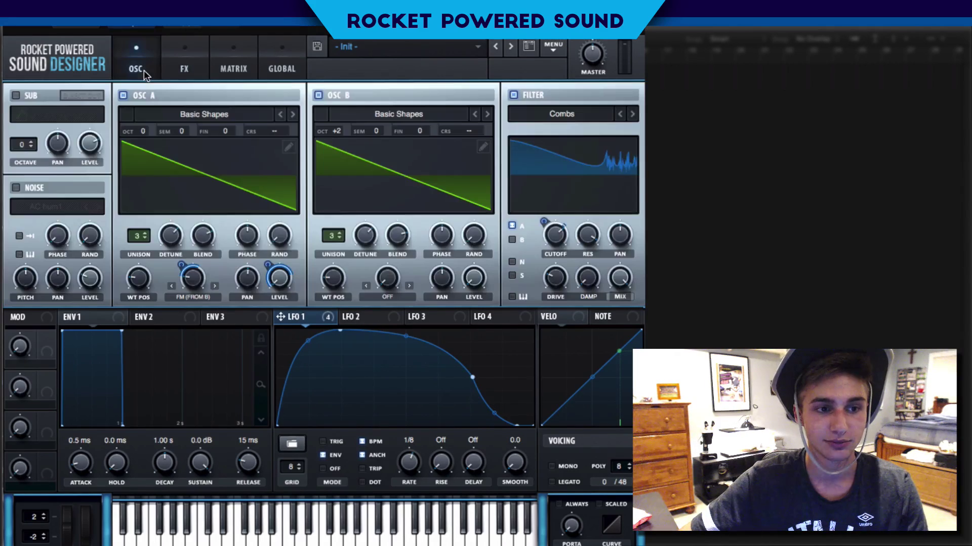
{"action": "left_click", "coordinate": [185, 52]}
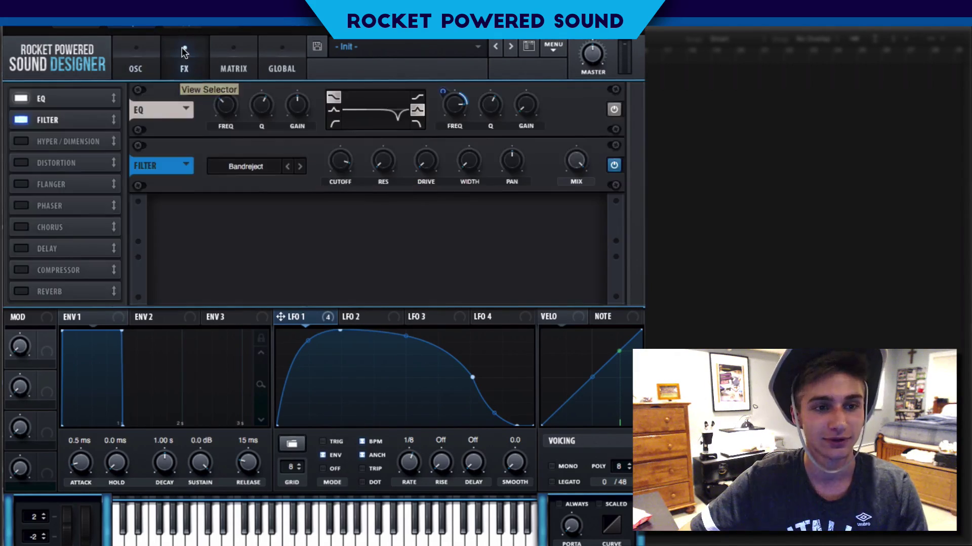
Adjust the Bandreject filter's width and cutoff while auditioning the sound, ending with a raised cutoff
{"action": "mouse_move", "coordinate": [474, 162]}
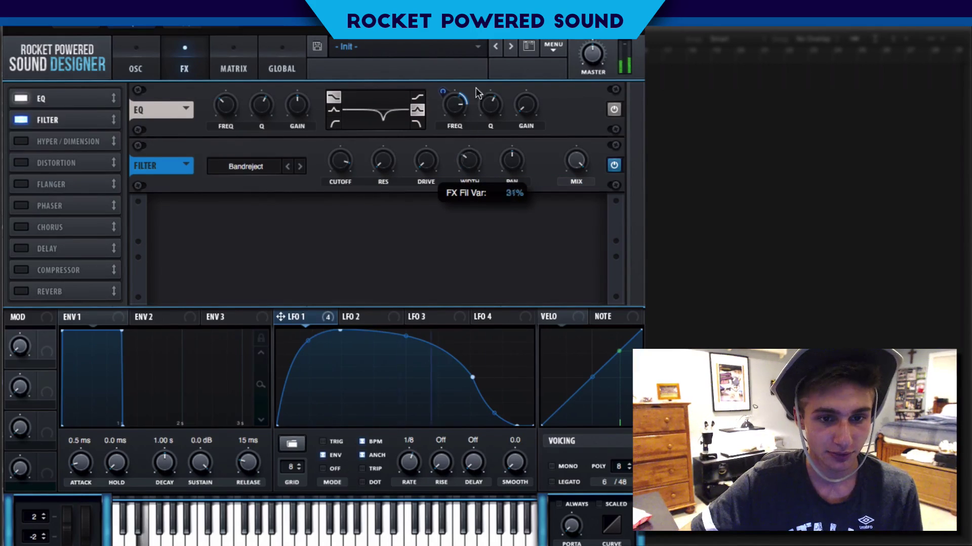
{"action": "left_click_drag", "start_coordinate": [339, 176], "coordinate": [319, 228]}
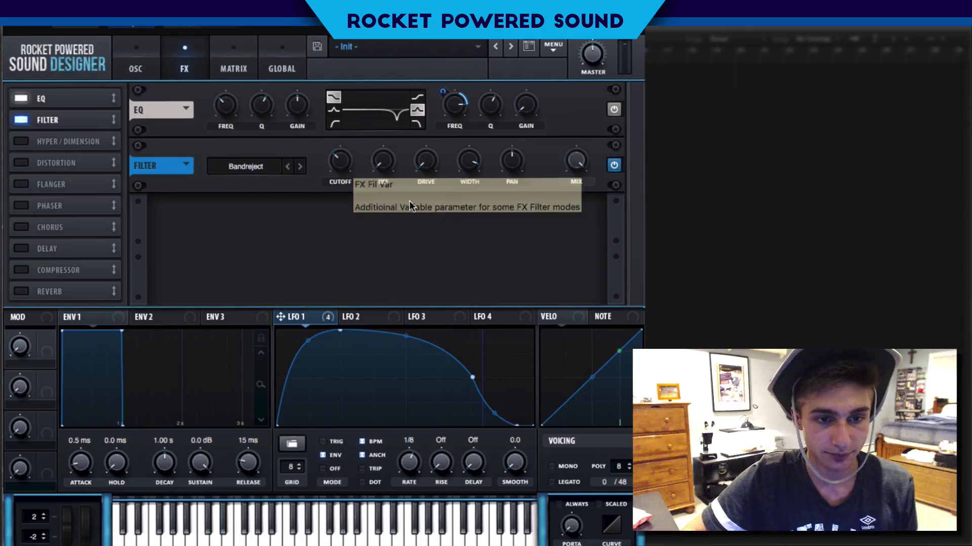
{"action": "mouse_move", "coordinate": [343, 166]}
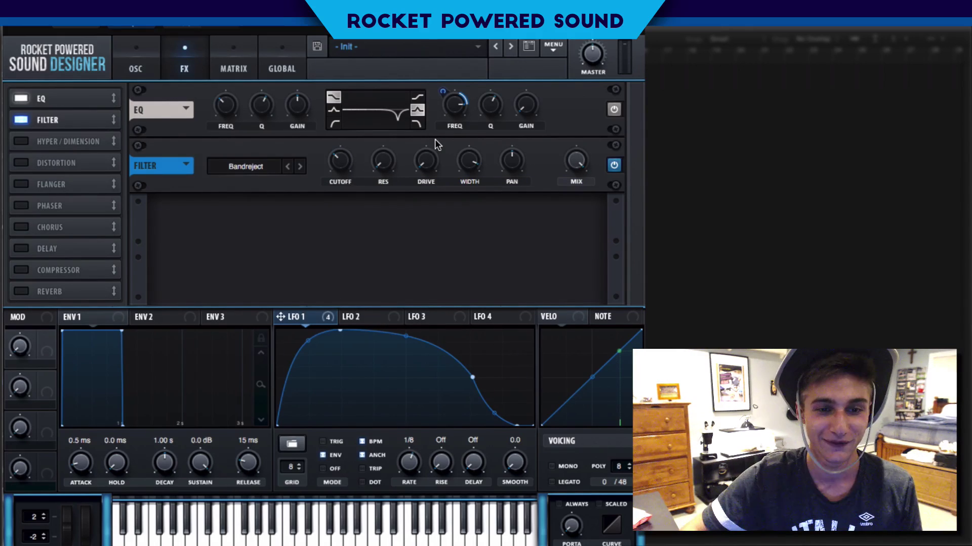
{"action": "left_click_drag", "start_coordinate": [469, 161], "coordinate": [448, 191]}
{"action": "left_click_drag", "start_coordinate": [340, 161], "coordinate": [336, 110]}
Assign LFO 1 to the Bandreject filter's cutoff, with the base cutoff around 1130 Hz, and adjust the modulation amount
{"action": "left_click_drag", "start_coordinate": [317, 319], "coordinate": [284, 164]}
{"action": "mouse_move", "coordinate": [334, 165]}
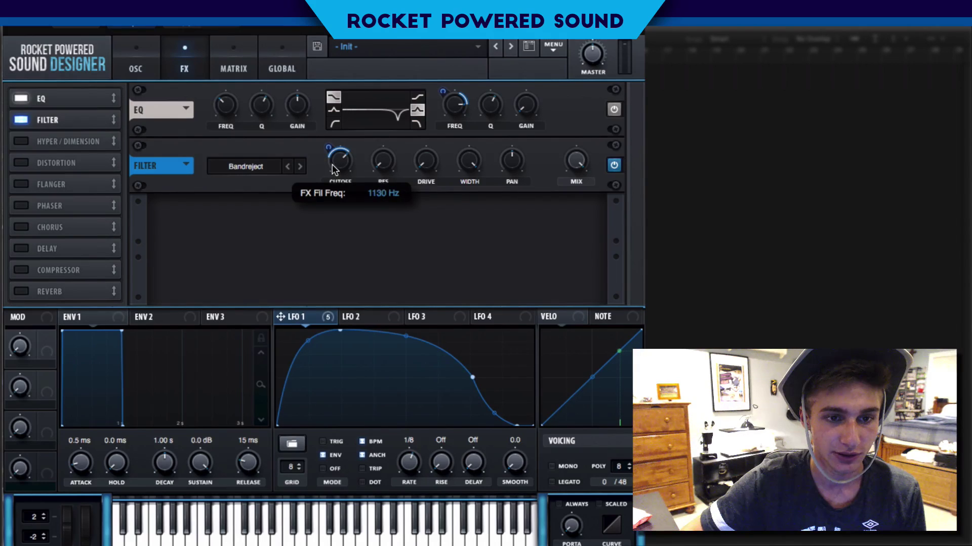
{"action": "mouse_move", "coordinate": [328, 146]}
{"action": "left_click_drag", "start_coordinate": [328, 146], "coordinate": [328, 138]}
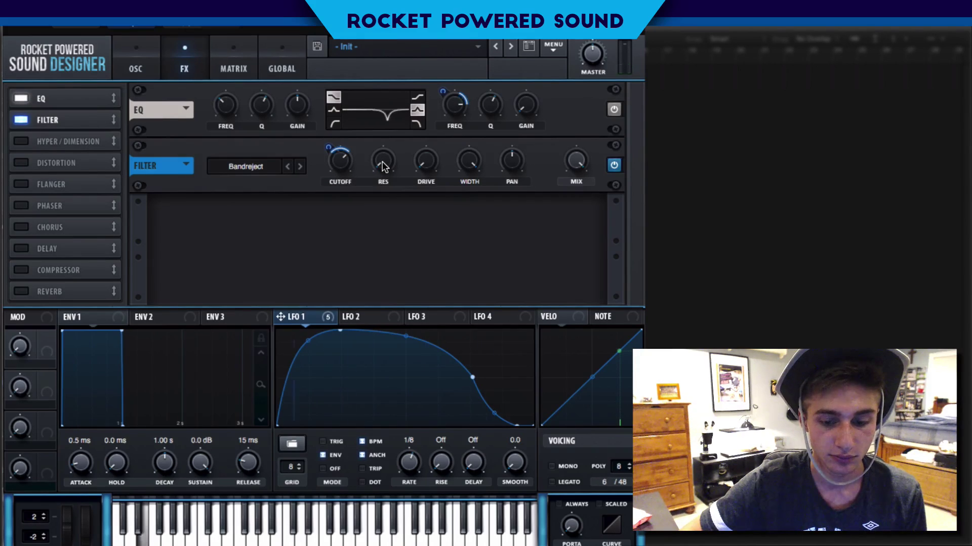
Raise the Bandreject filter's resonance moderately and assign LFO 1 to its width
{"action": "mouse_move", "coordinate": [380, 163]}
{"action": "left_mouse_down"}
{"action": "mouse_move", "coordinate": [388, 103]}
{"action": "mouse_move", "coordinate": [401, 104]}
{"action": "mouse_move", "coordinate": [426, 167]}
{"action": "mouse_move", "coordinate": [385, 172]}
{"action": "left_mouse_up"}
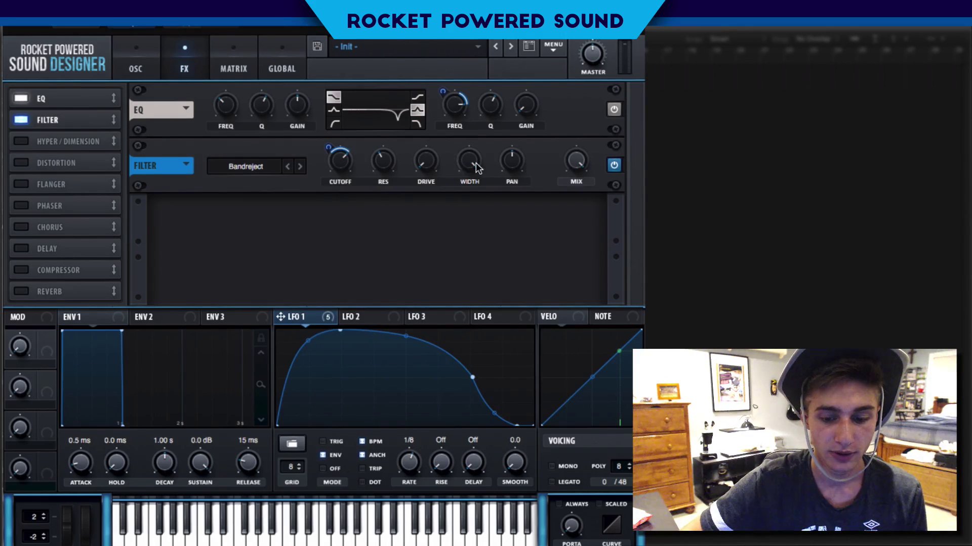
{"action": "left_click_drag", "start_coordinate": [334, 317], "coordinate": [421, 160]}
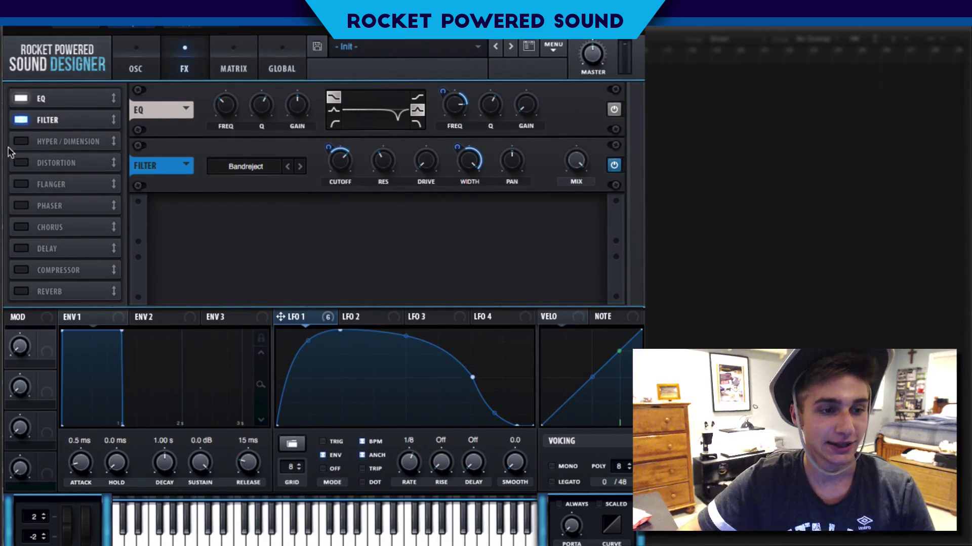
Enable the Compressor directly after the Filter, in multiband mode with a slightly raised gain
{"action": "left_click", "coordinate": [22, 269]}
{"action": "left_click_drag", "start_coordinate": [68, 261], "coordinate": [74, 133]}
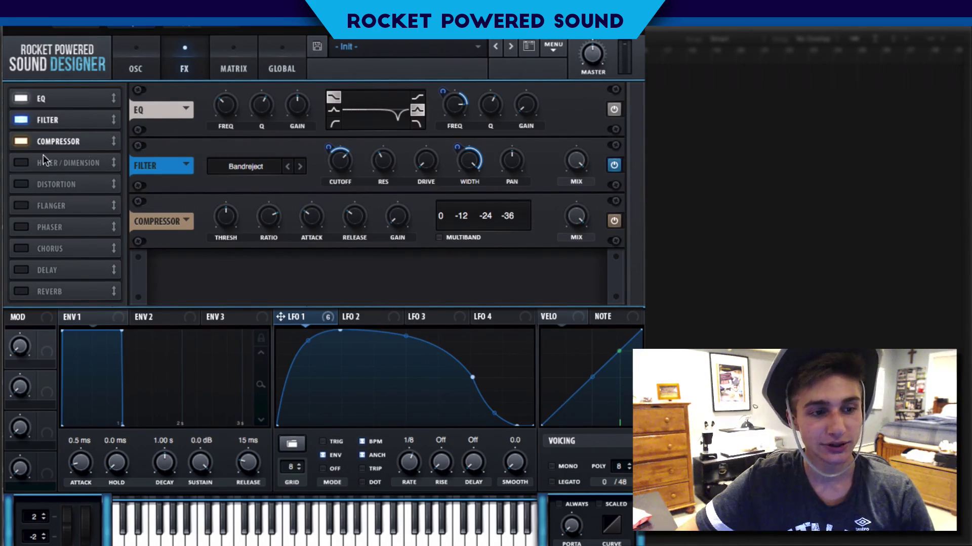
{"action": "left_click", "coordinate": [439, 238]}
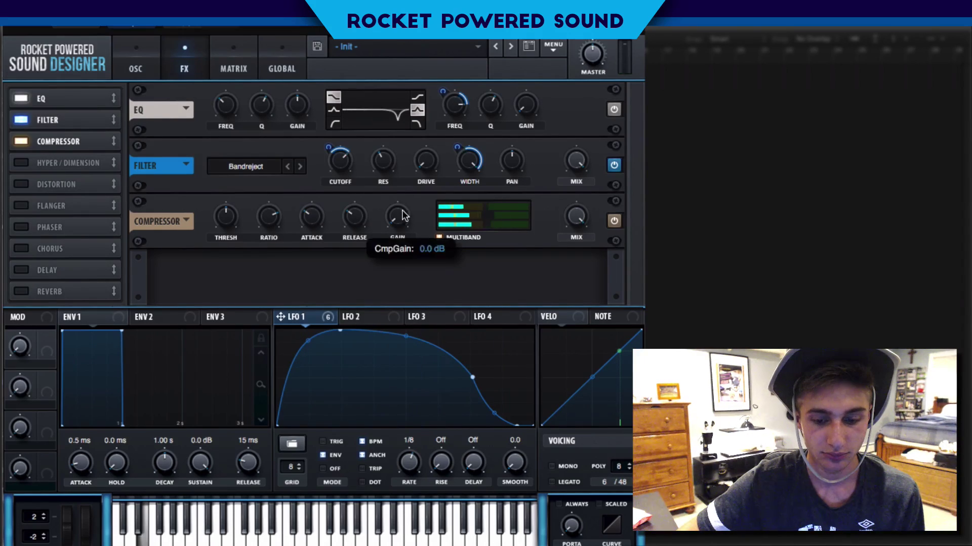
{"action": "left_click_drag", "start_coordinate": [398, 215], "coordinate": [404, 193]}
{"action": "left_click_drag", "start_coordinate": [481, 220], "coordinate": [498, 223]}
{"action": "double_click", "coordinate": [499, 223]}
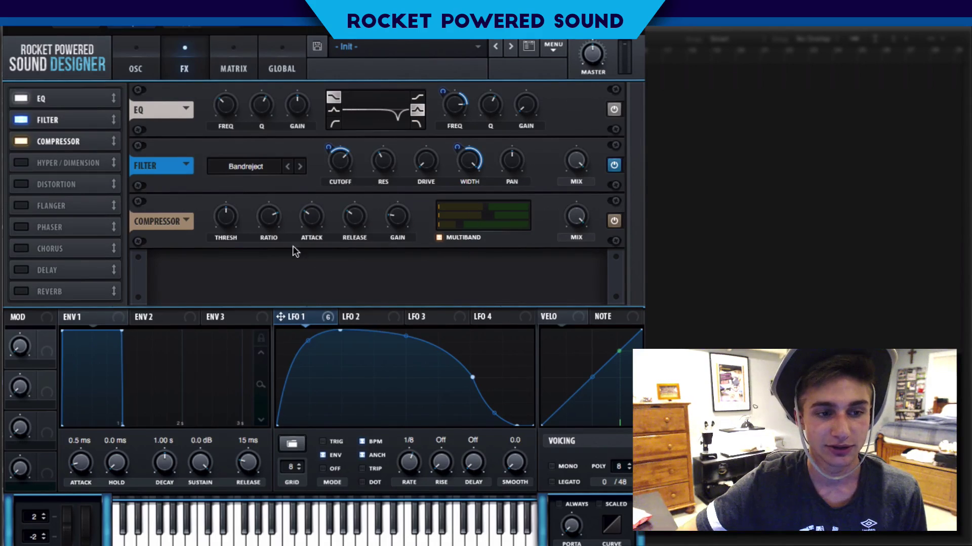
{"action": "left_click", "coordinate": [146, 67]}
{"action": "left_click", "coordinate": [195, 42]}
{"action": "left_click", "coordinate": [132, 53]}
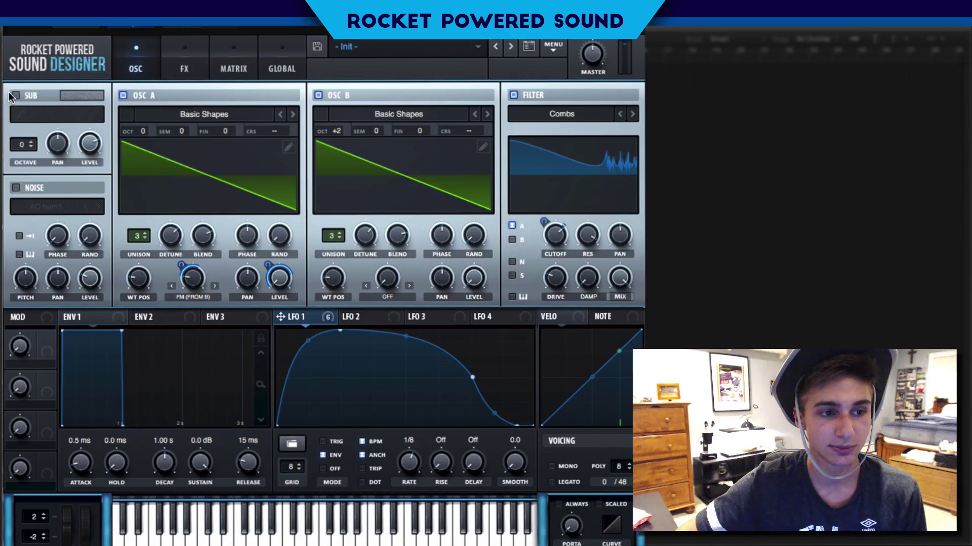
{"action": "left_click", "coordinate": [187, 56]}
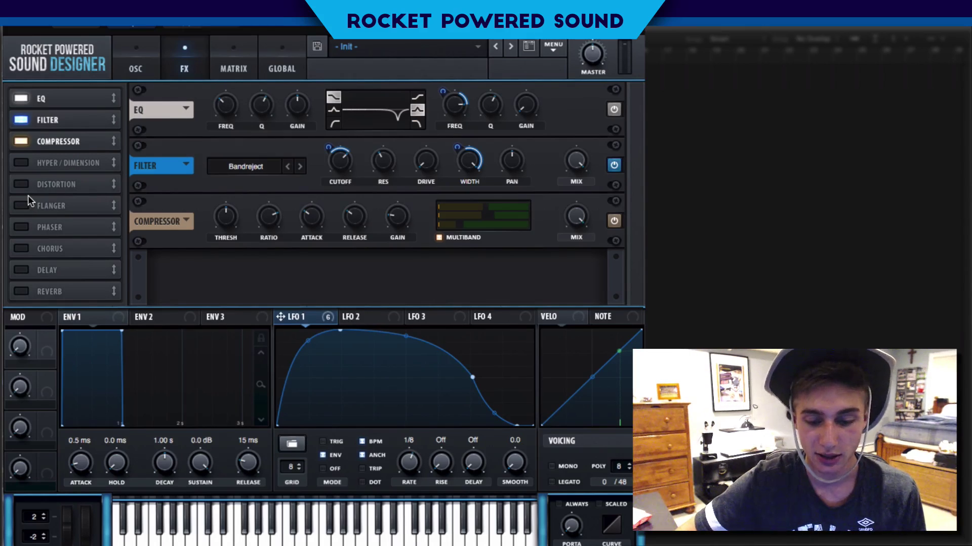
Enable Hyper/Dimension, lower the Hyper mix and Dimension size to small amounts, and raise the Dimension mix moderately
{"action": "left_click", "coordinate": [38, 169]}
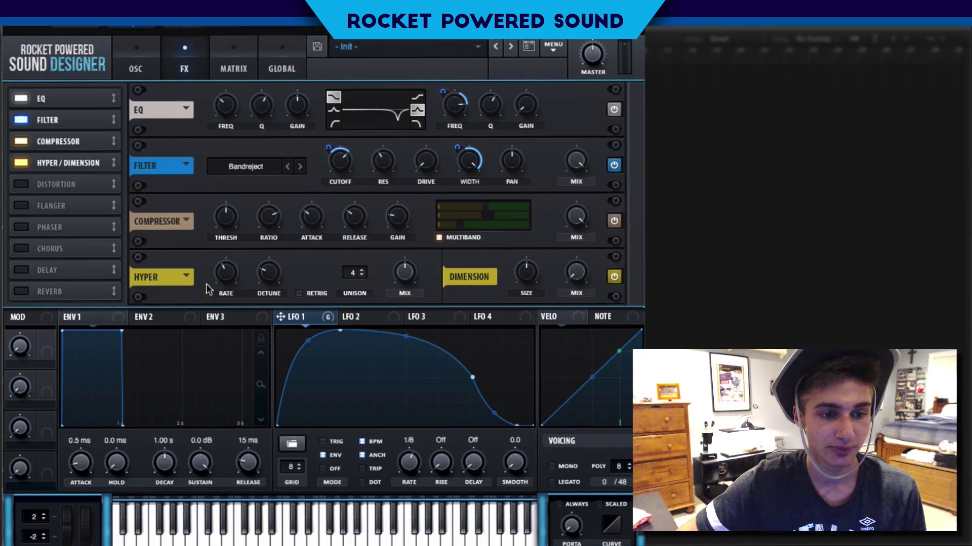
{"action": "mouse_move", "coordinate": [397, 277]}
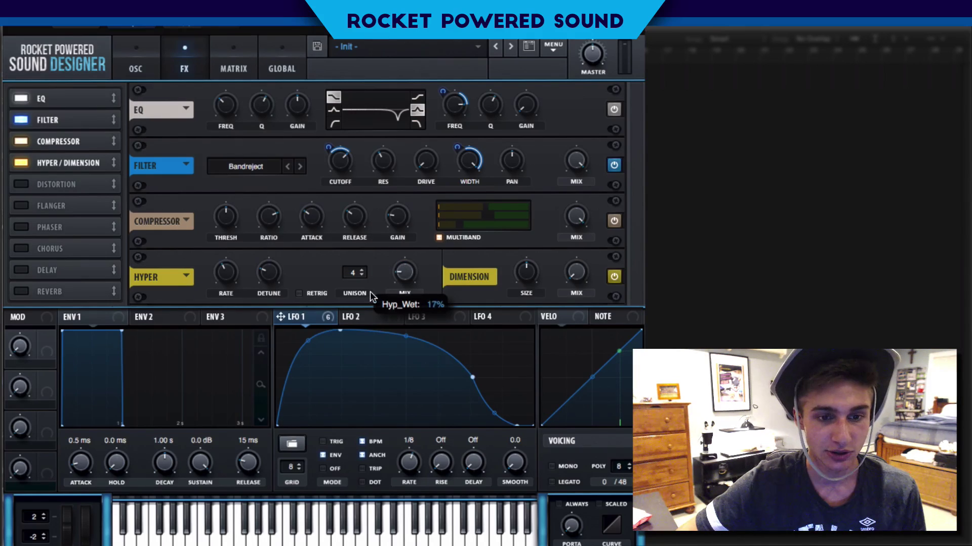
{"action": "left_click_drag", "start_coordinate": [370, 292], "coordinate": [365, 296]}
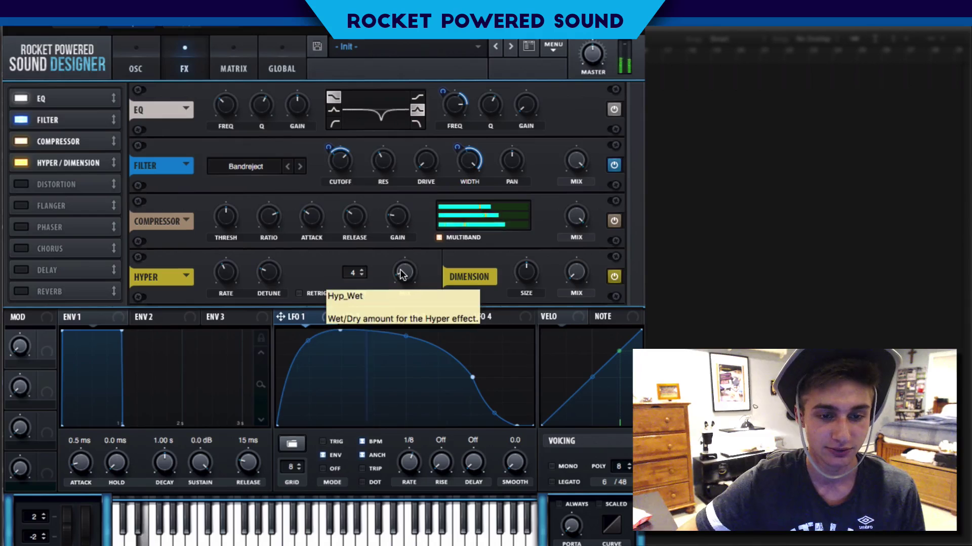
{"action": "mouse_move", "coordinate": [522, 288]}
{"action": "left_click_drag", "start_coordinate": [520, 286], "coordinate": [502, 320]}
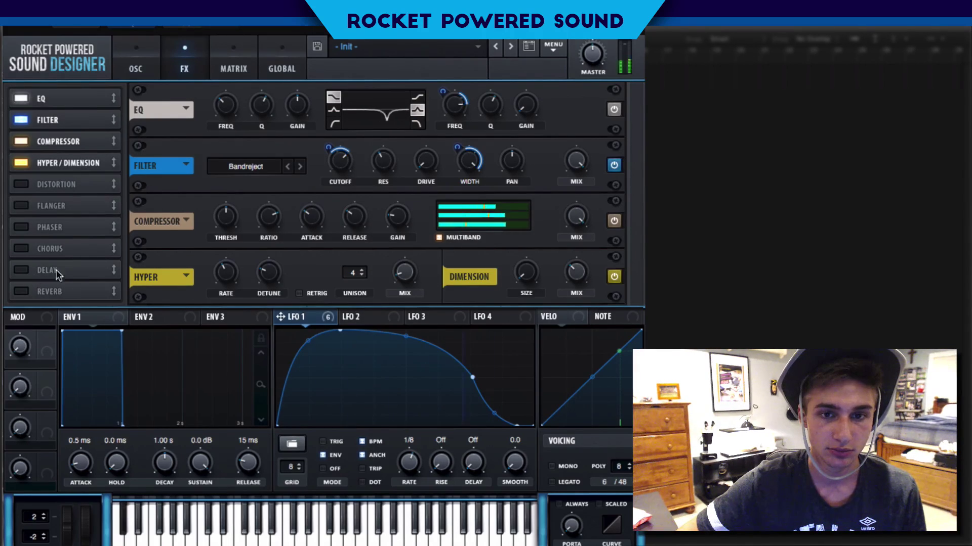
{"action": "mouse_move", "coordinate": [597, 41]}
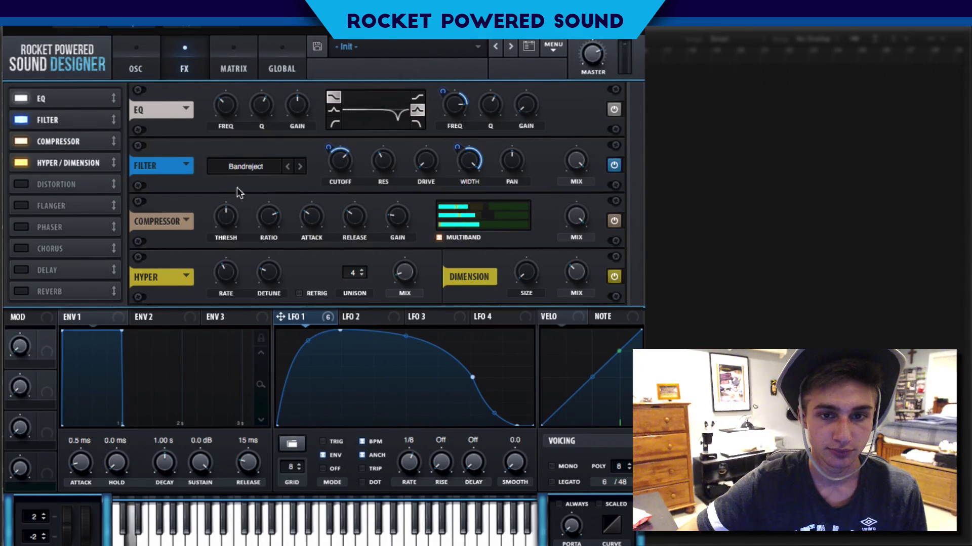
Enable the Delay effect, link its left and right times, and turn off BPM sync
{"action": "left_click", "coordinate": [33, 268]}
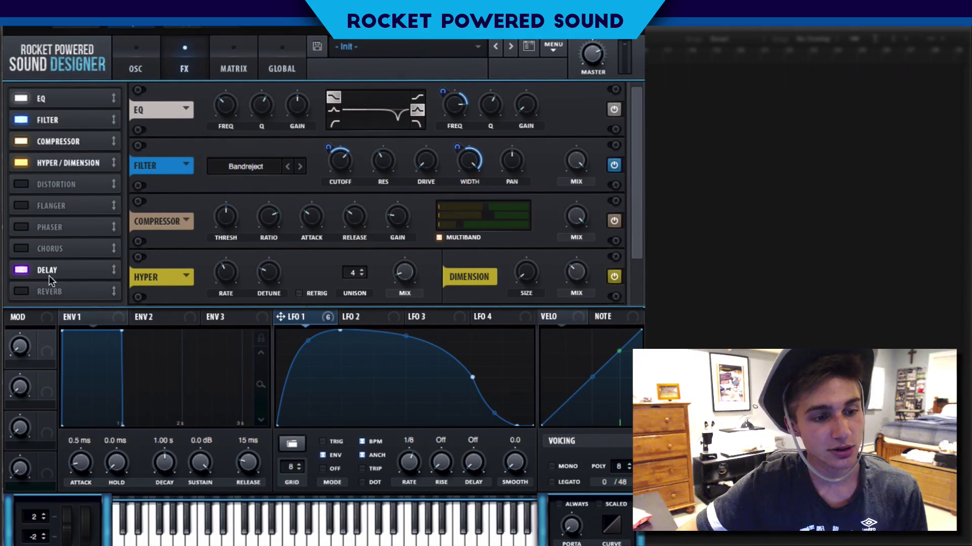
{"action": "scroll", "coordinate": [414, 297], "scroll_direction": "down", "scroll_amount": 1}
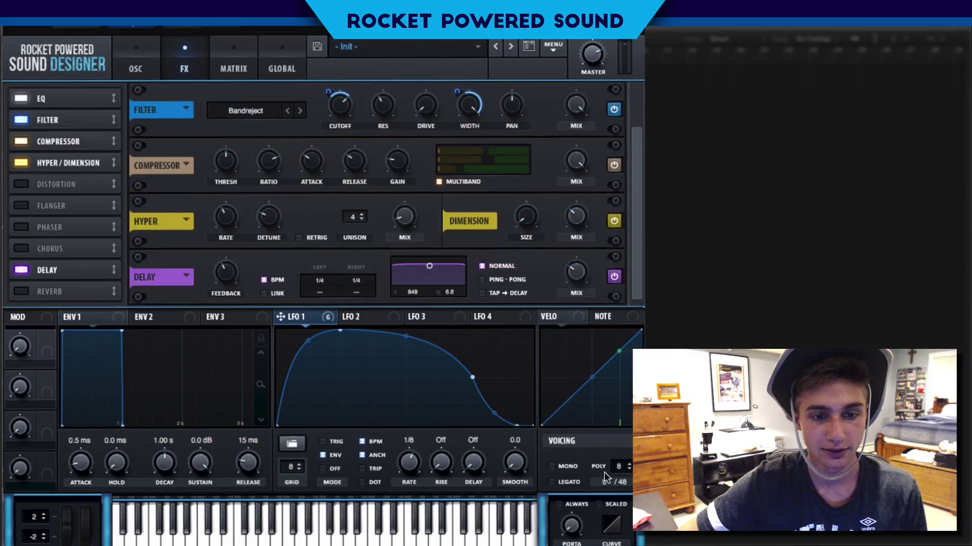
{"action": "left_click", "coordinate": [262, 294]}
{"action": "left_click", "coordinate": [270, 284]}
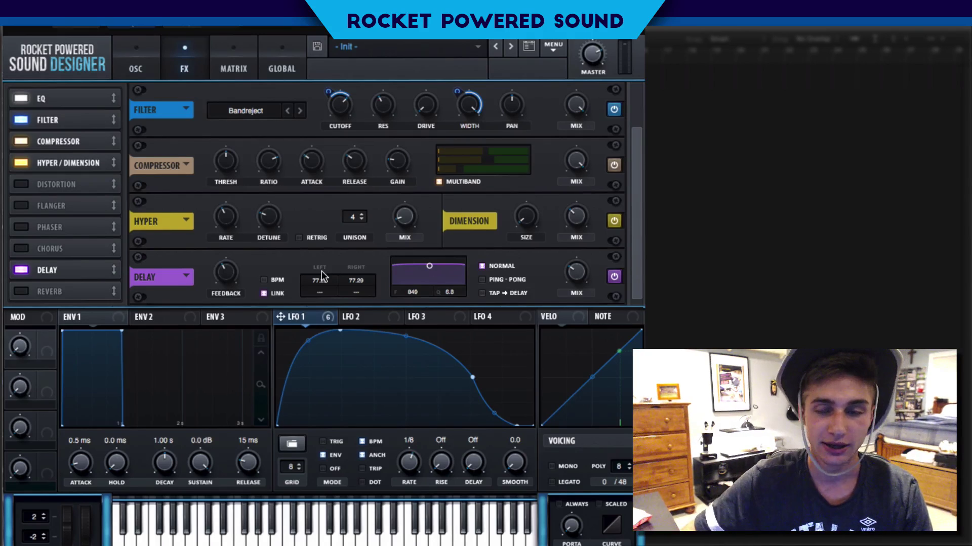
Demonstrate the Delay's BPM and Link options, returning to linked times without BPM sync
{"action": "left_click", "coordinate": [265, 294]}
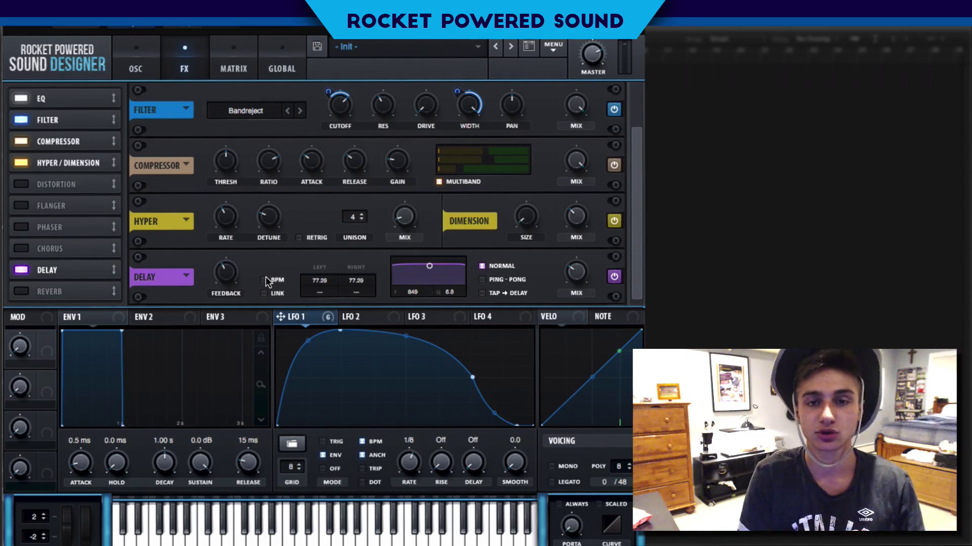
{"action": "left_click", "coordinate": [265, 279]}
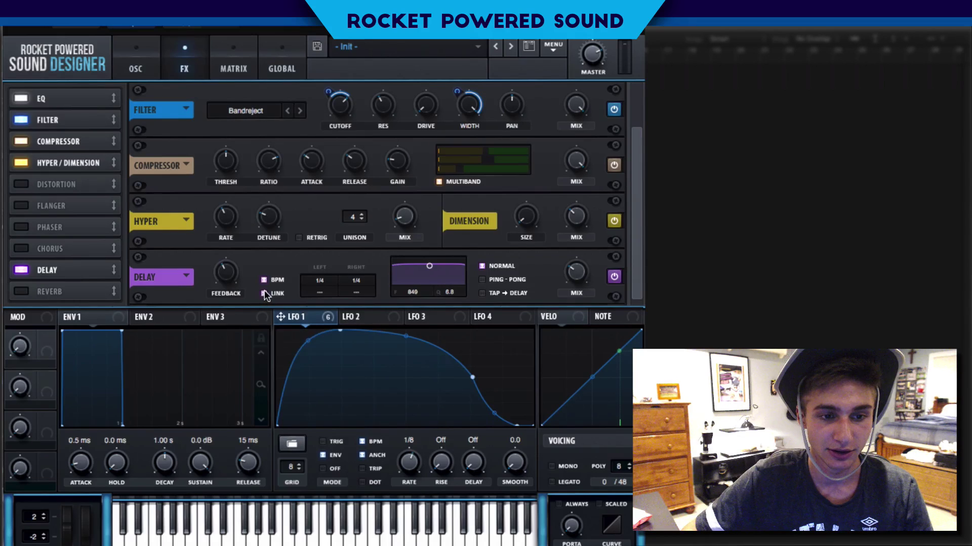
{"action": "left_click", "coordinate": [275, 279]}
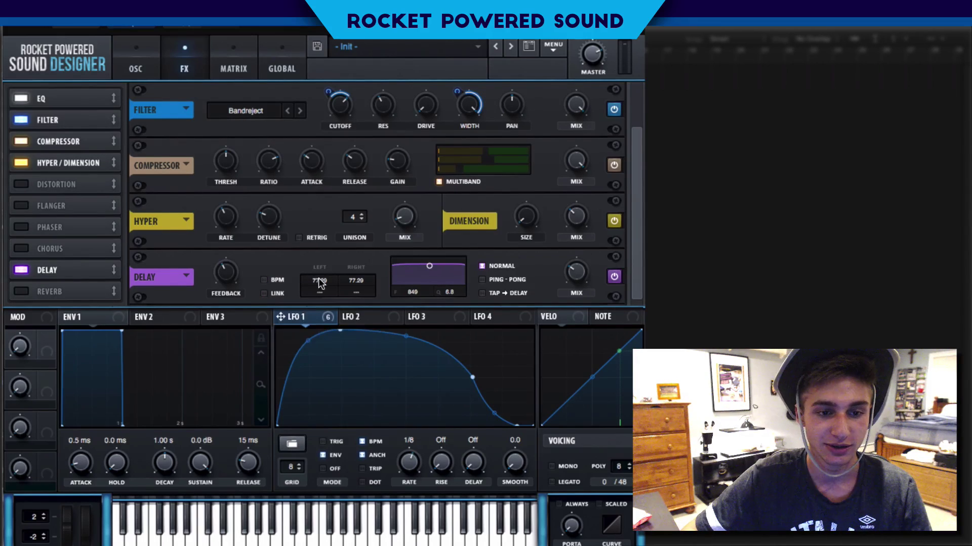
{"action": "left_click", "coordinate": [263, 293]}
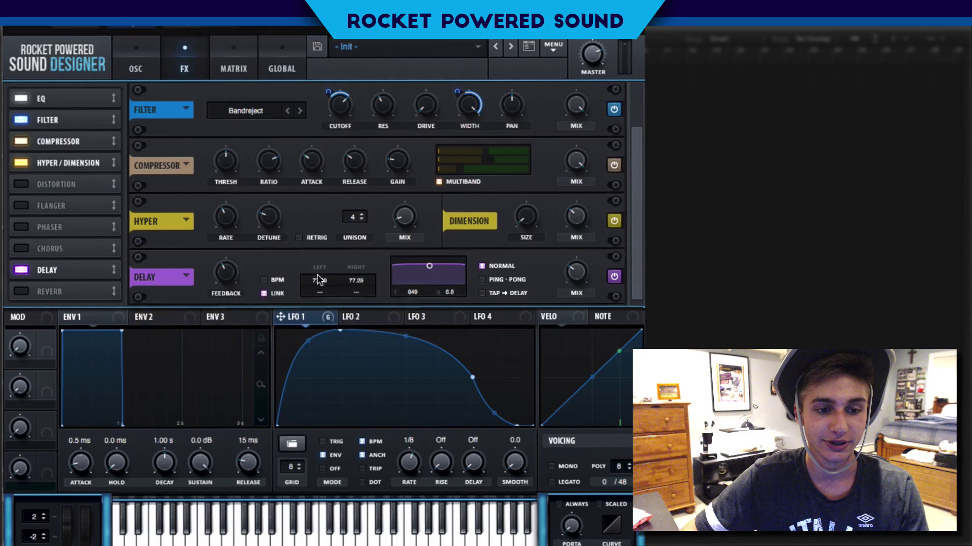
Set the Delay's linked left and right times to 25.14 ms and adjust its mix to a moderate level
{"action": "left_click_drag", "start_coordinate": [318, 284], "coordinate": [569, 263]}
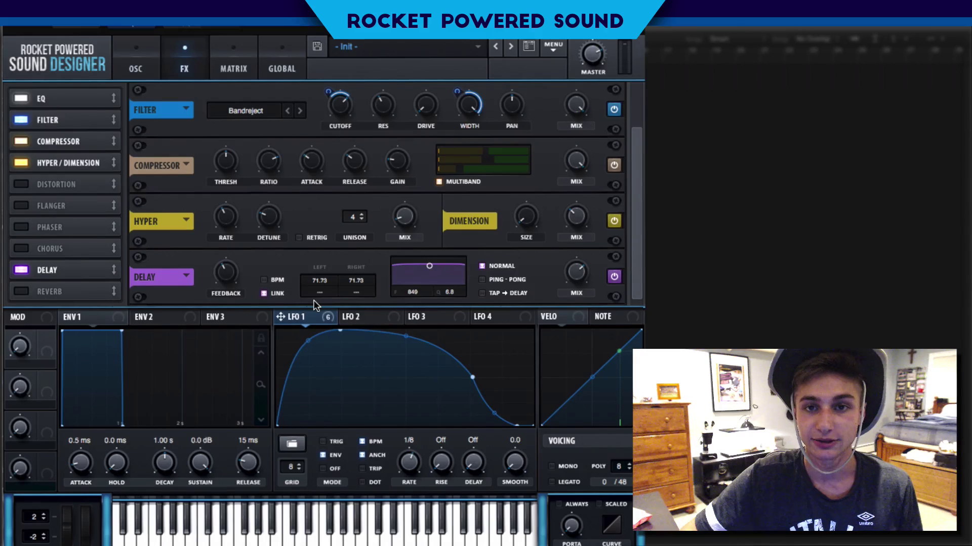
{"action": "scroll", "coordinate": [313, 301], "scroll_direction": "down", "scroll_amount": 5}
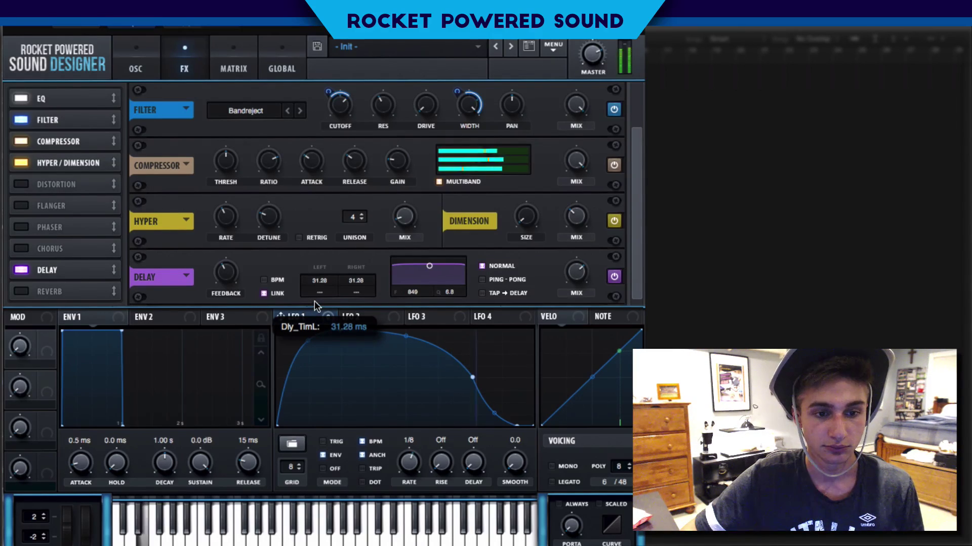
{"action": "scroll", "coordinate": [314, 303], "scroll_direction": "down", "scroll_amount": 1}
{"action": "scroll", "coordinate": [313, 305], "scroll_direction": "down", "scroll_amount": 1}
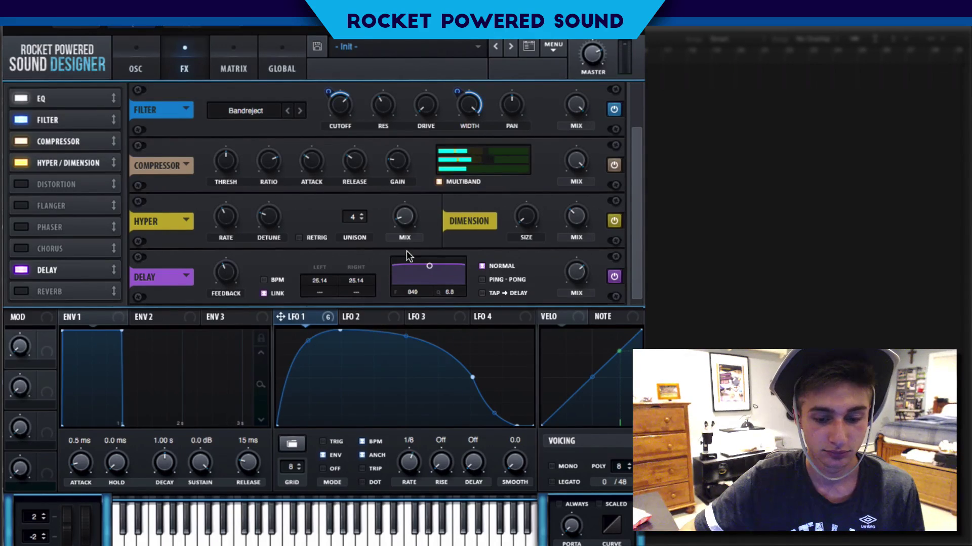
{"action": "mouse_move", "coordinate": [557, 294]}
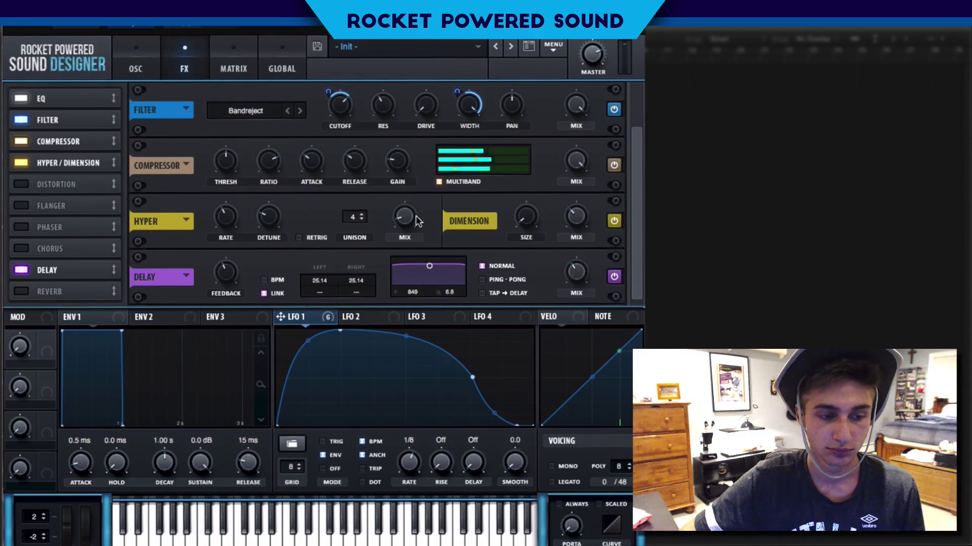
{"action": "left_click", "coordinate": [135, 67]}
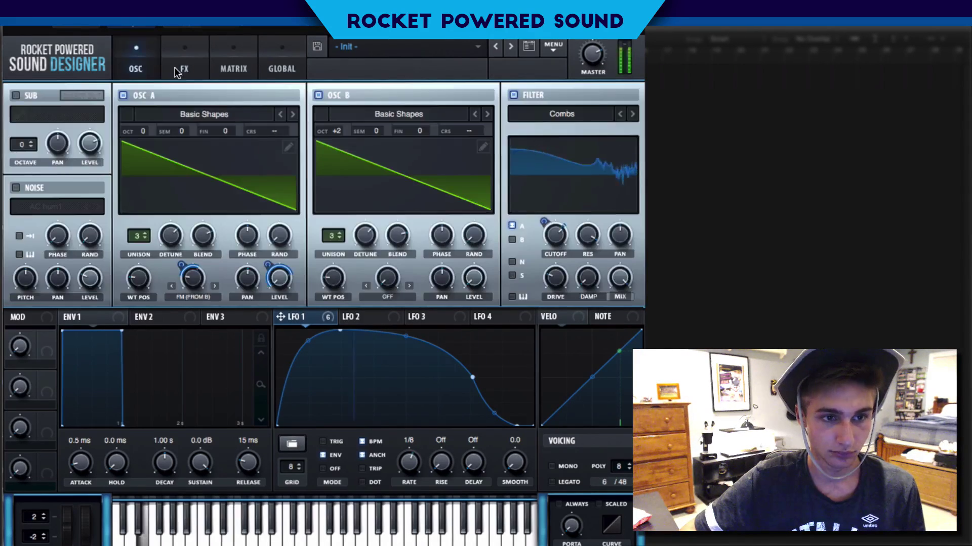
Label the preset by entering "Rocket Powered Sound" in the text field below its name and "<3" in the adjacent shorter field
{"action": "left_click", "coordinate": [187, 68]}
{"action": "left_click", "coordinate": [127, 64]}
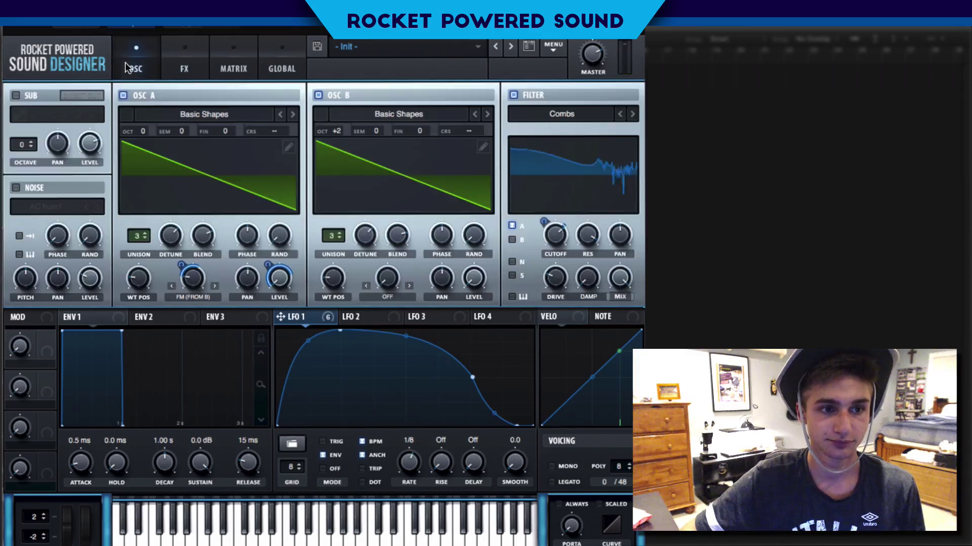
{"action": "left_click", "coordinate": [408, 72]}
{"action": "type", "text": "Ro"}
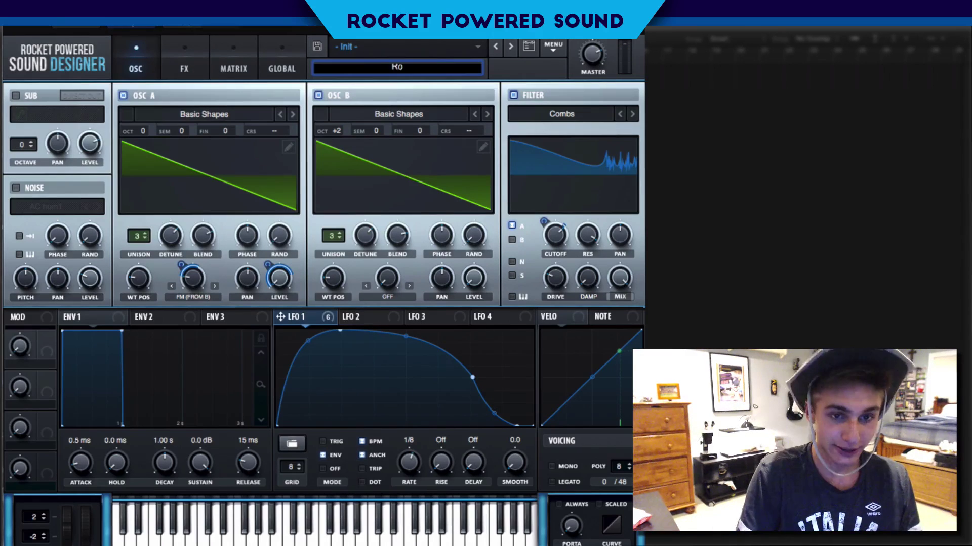
{"action": "type", "text": "cket Powered Sound"}
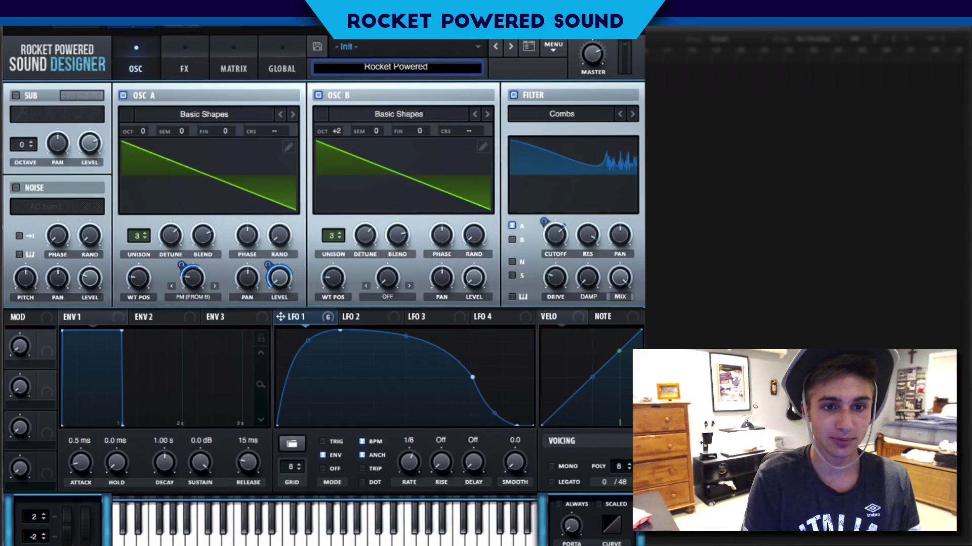
{"action": "key", "text": "Return"}
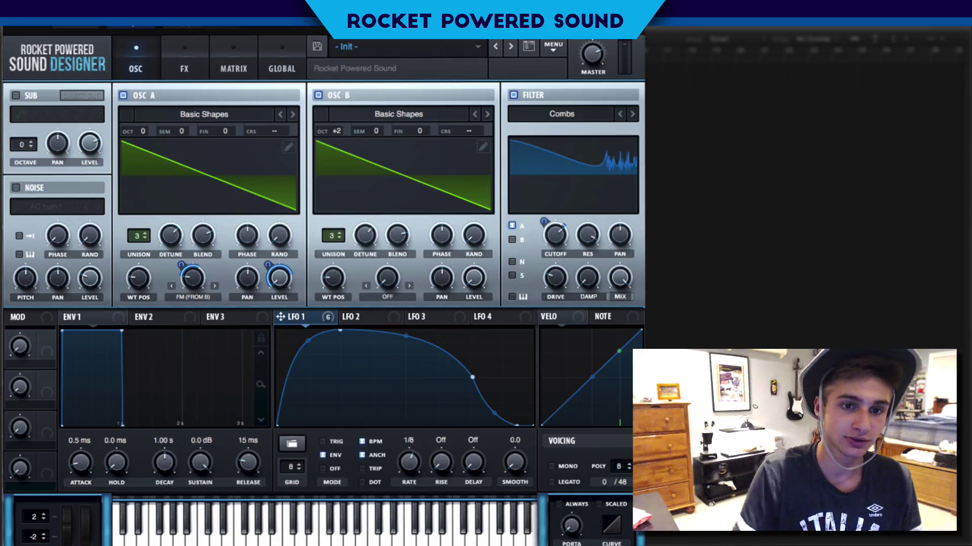
{"action": "left_click", "coordinate": [520, 67]}
{"action": "type", "text": "<3"}
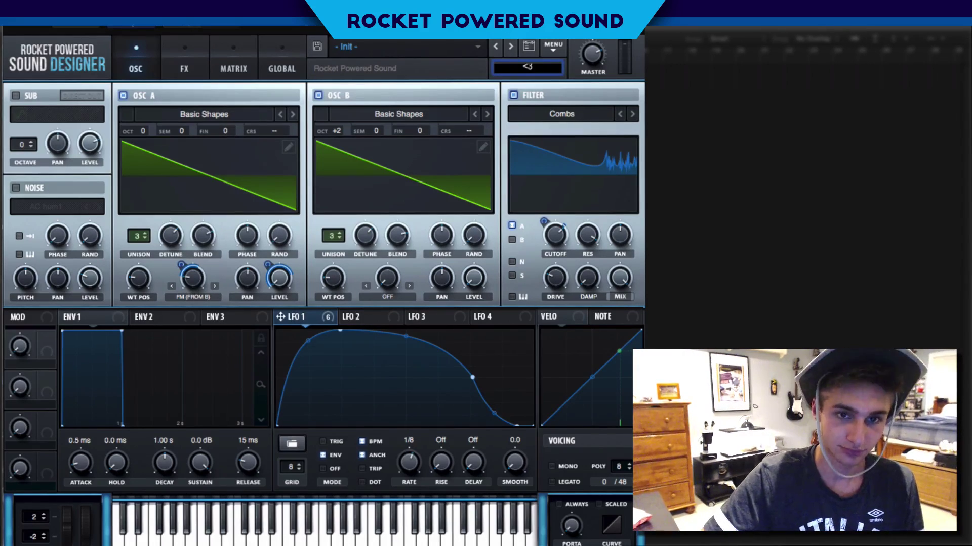
{"action": "key", "text": "Return"}
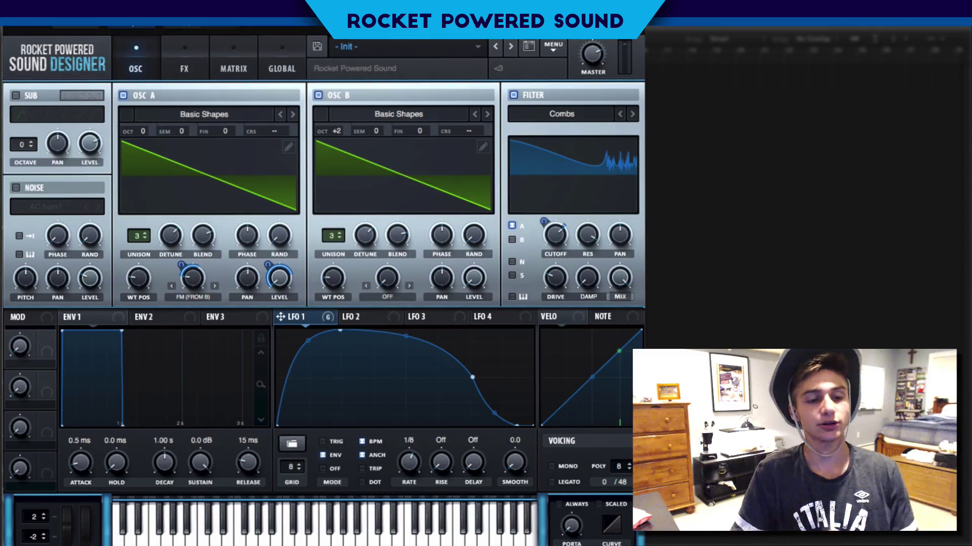